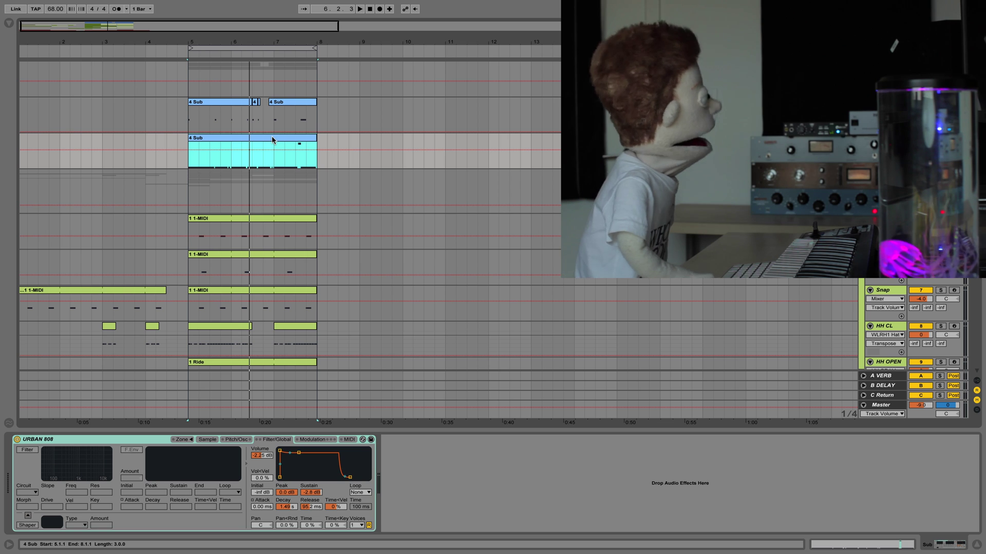
- Play the looped beat once to audition it, then stop
{"action": "key", "text": "space"}
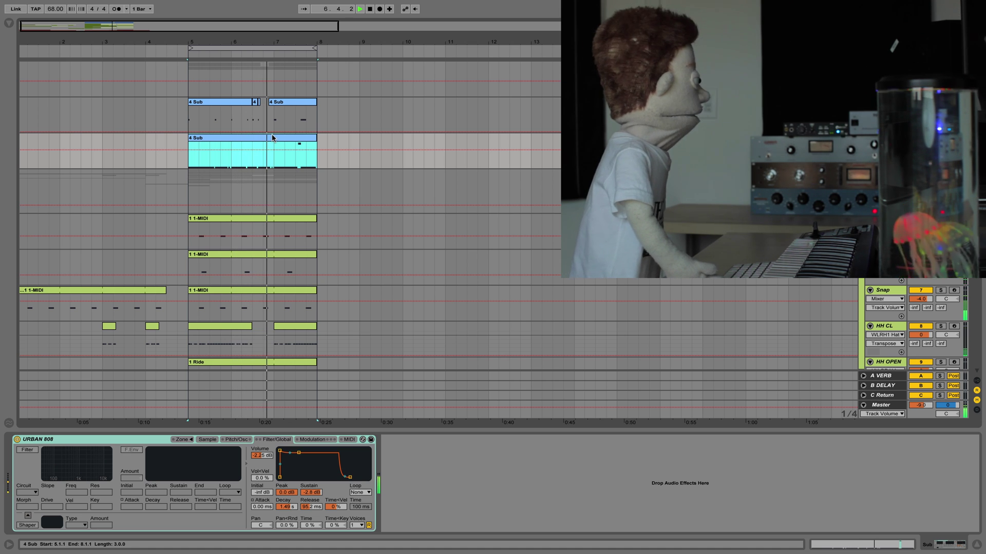
{"action": "key", "text": "space"}
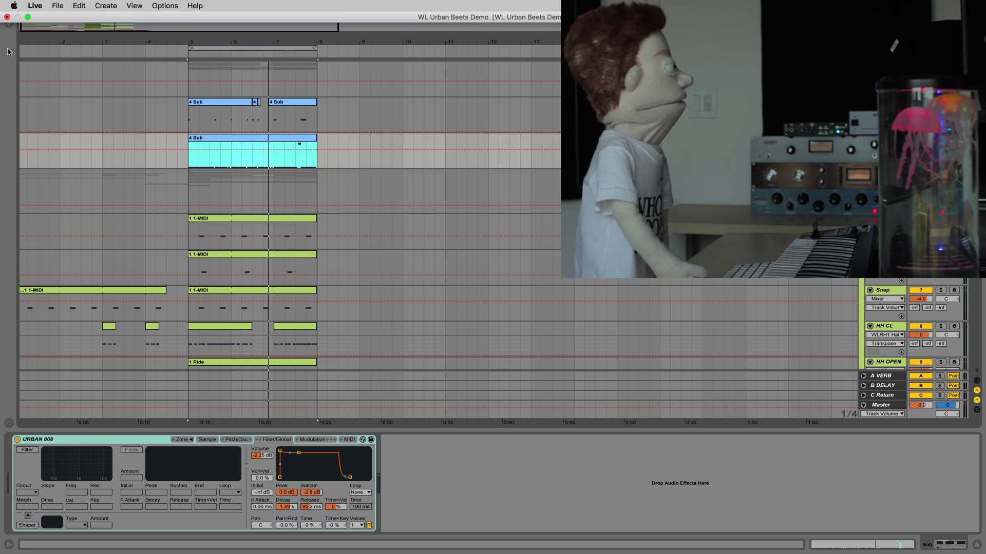
- Search the plug-ins for 'camel' and load CamelCrusher onto the Sub track
{"action": "left_click", "coordinate": [10, 23]}
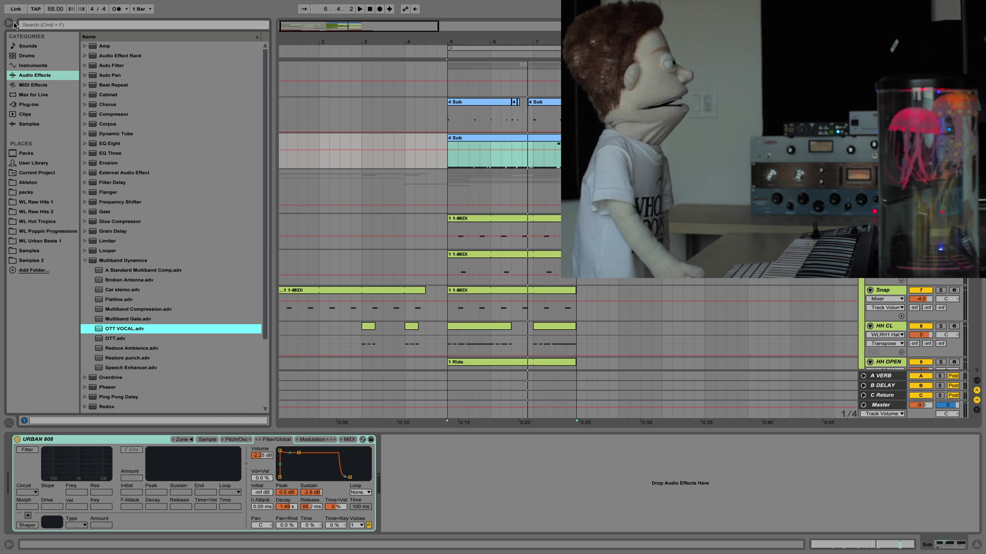
{"action": "left_click", "coordinate": [103, 250]}
{"action": "left_click", "coordinate": [101, 261]}
{"action": "left_click", "coordinate": [101, 260]}
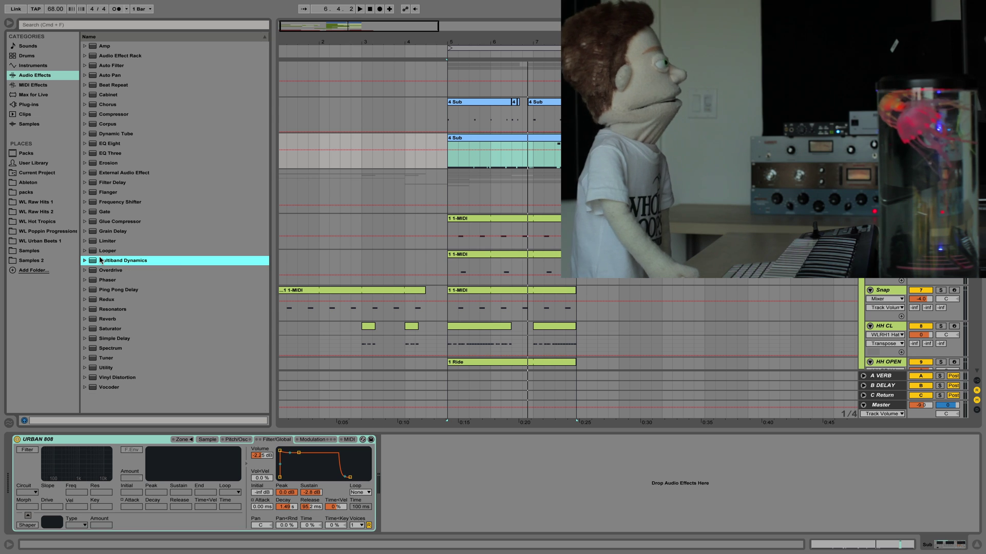
{"action": "left_click", "coordinate": [493, 138]}
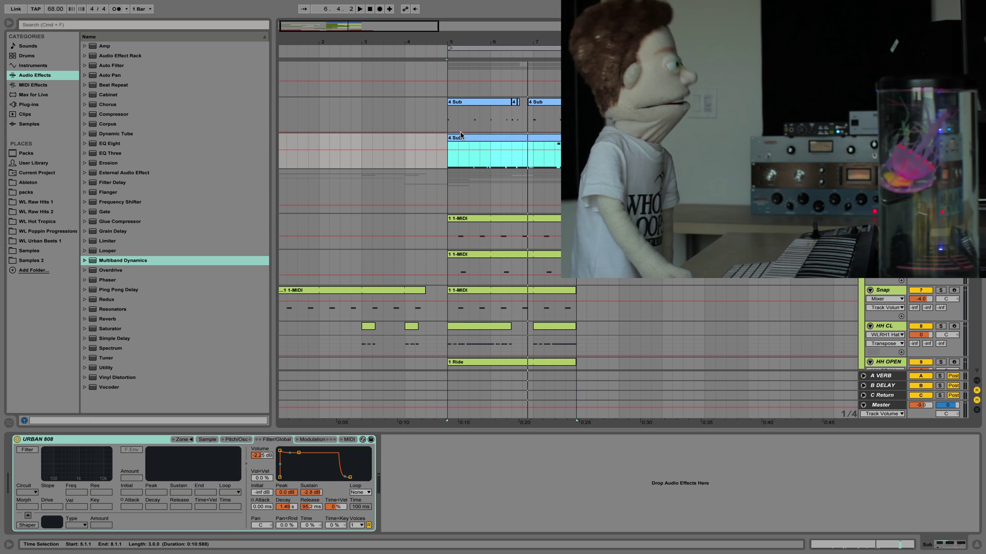
{"action": "left_click", "coordinate": [29, 104]}
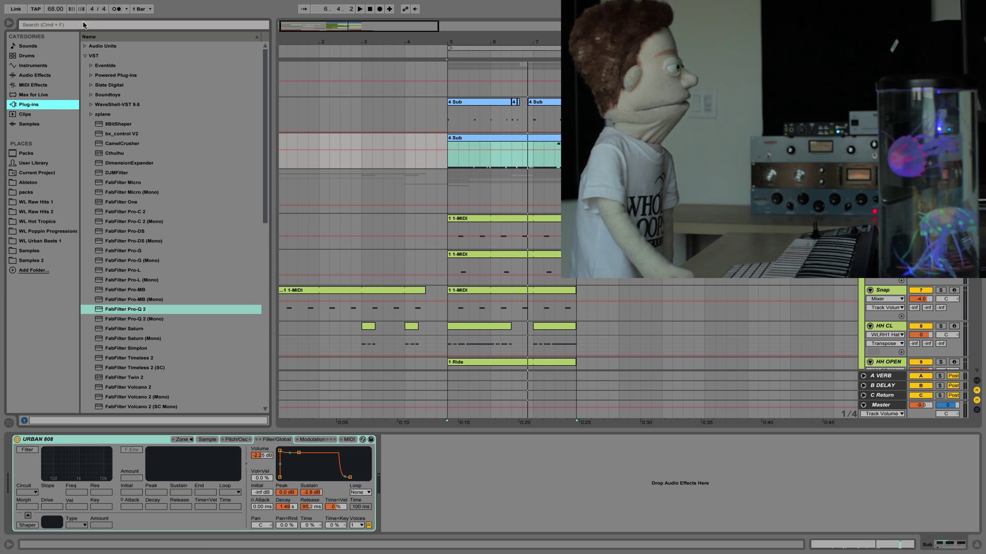
{"action": "left_click", "coordinate": [75, 24]}
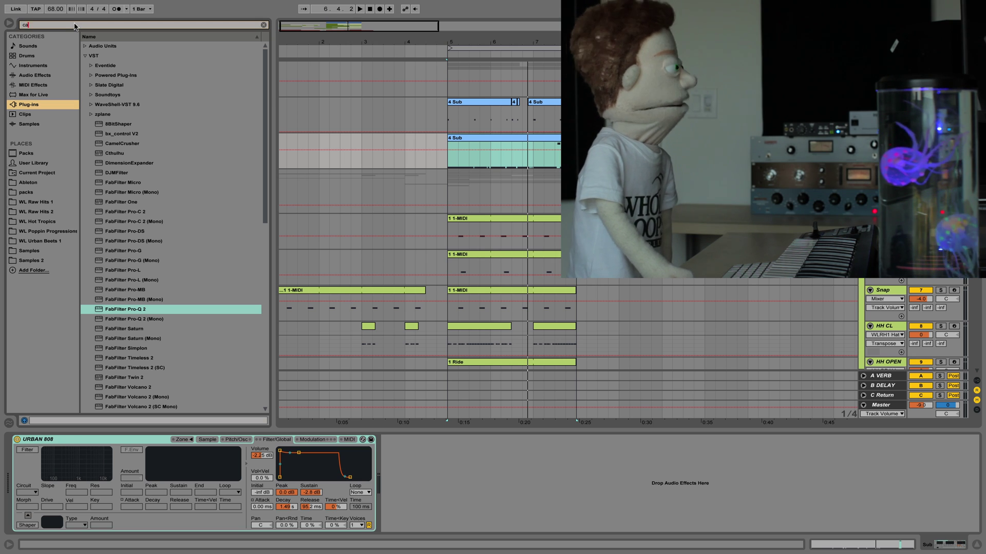
{"action": "type", "text": "camel"}
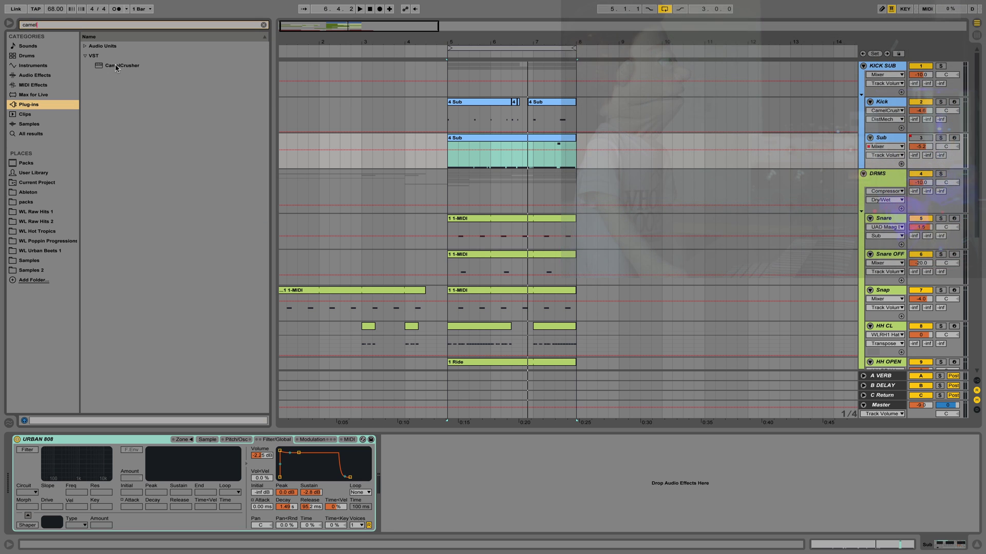
{"action": "double_click", "coordinate": [118, 65]}
- Enable CamelCrusher's Phat mode, lower the Tube distortion, pick Mech, and audition the sub
{"action": "left_click", "coordinate": [556, 143]}
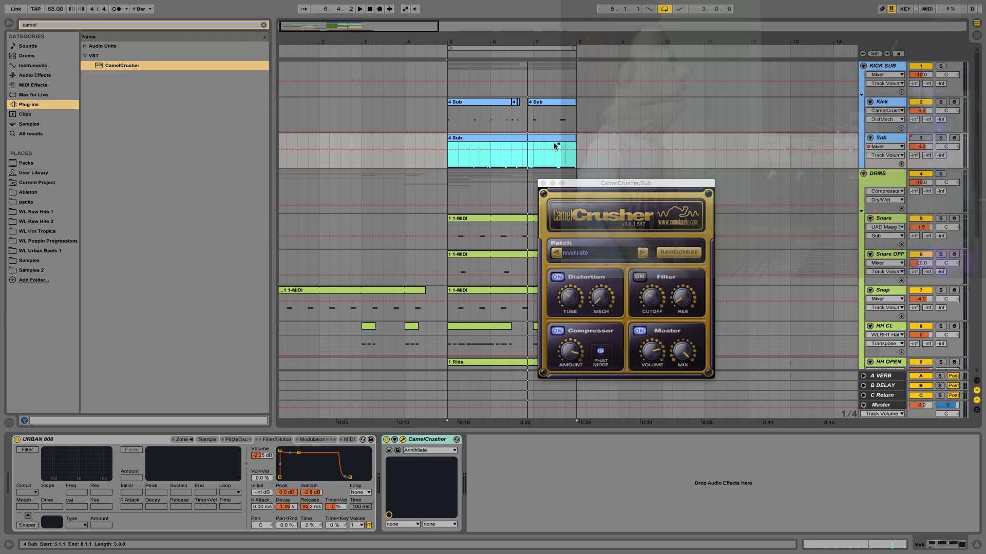
{"action": "left_click", "coordinate": [571, 351]}
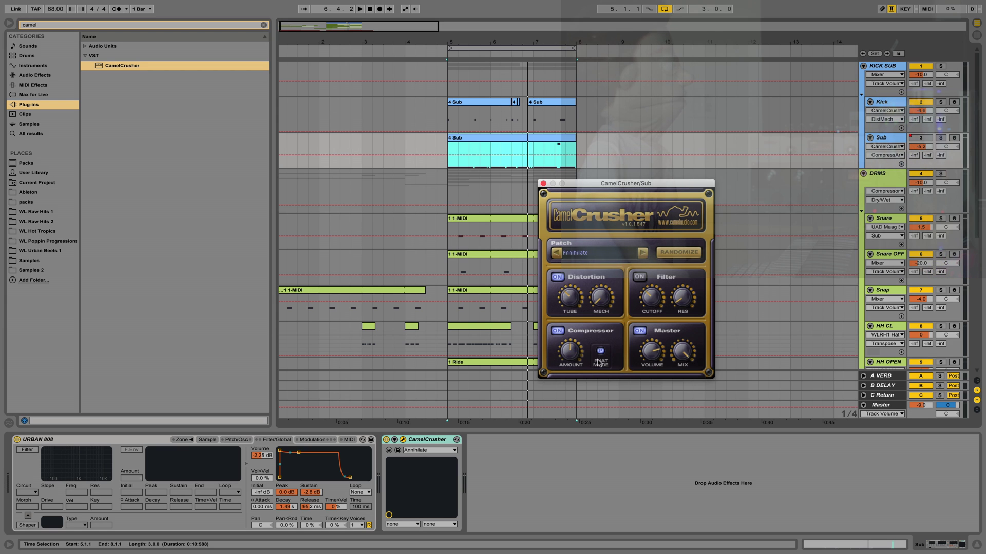
{"action": "left_click", "coordinate": [601, 352]}
{"action": "left_click_drag", "start_coordinate": [568, 292], "coordinate": [567, 303]}
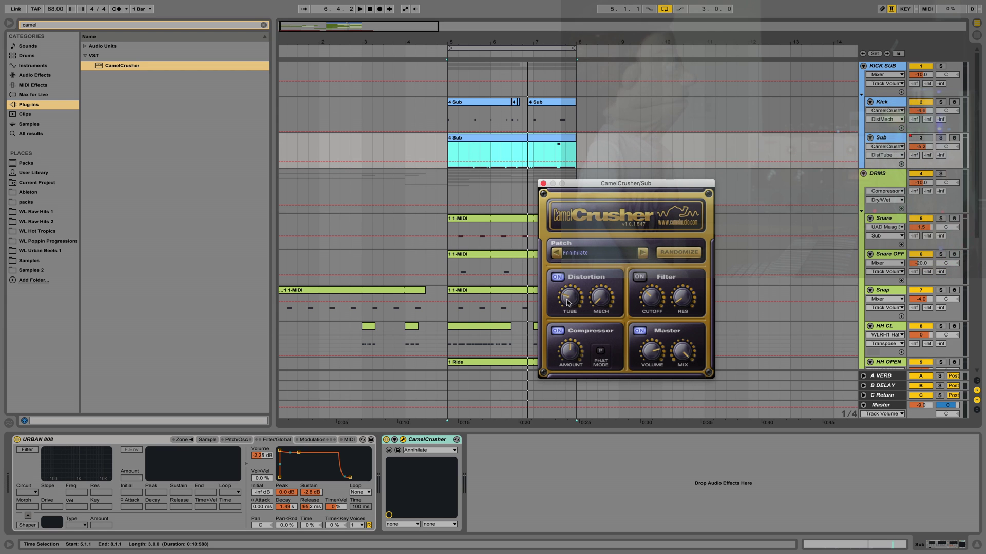
{"action": "left_click", "coordinate": [649, 354]}
{"action": "key", "text": "space"}
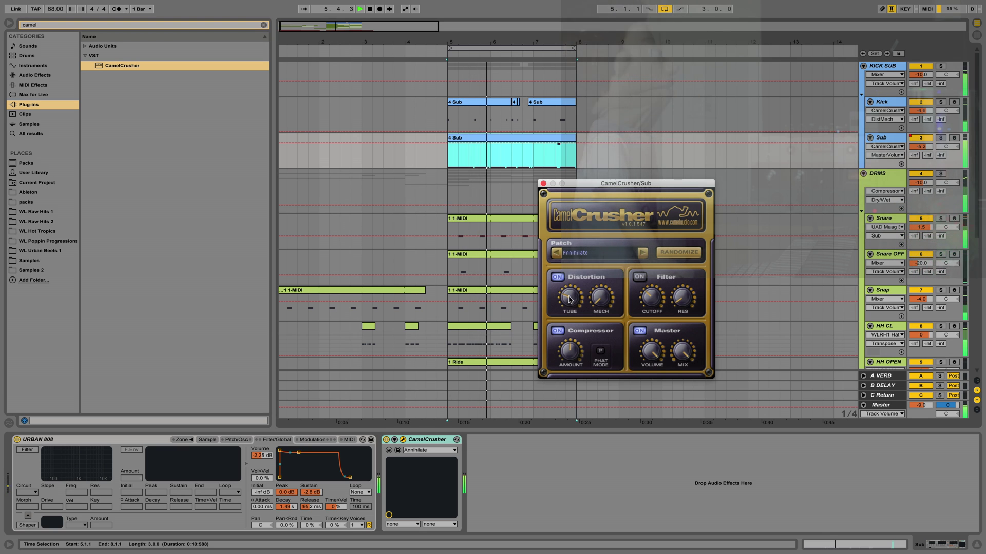
{"action": "left_click_drag", "start_coordinate": [568, 300], "coordinate": [568, 305]}
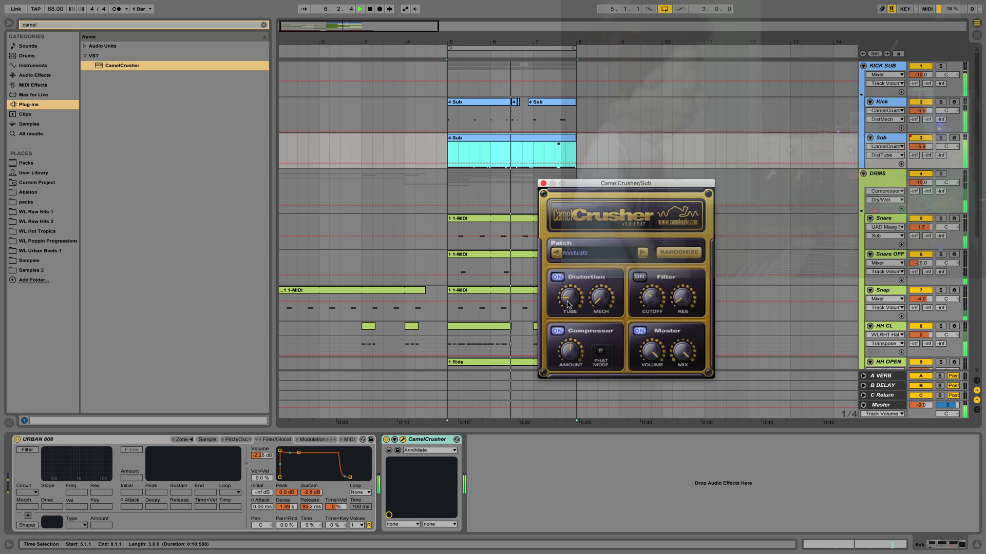
{"action": "left_click", "coordinate": [601, 295]}
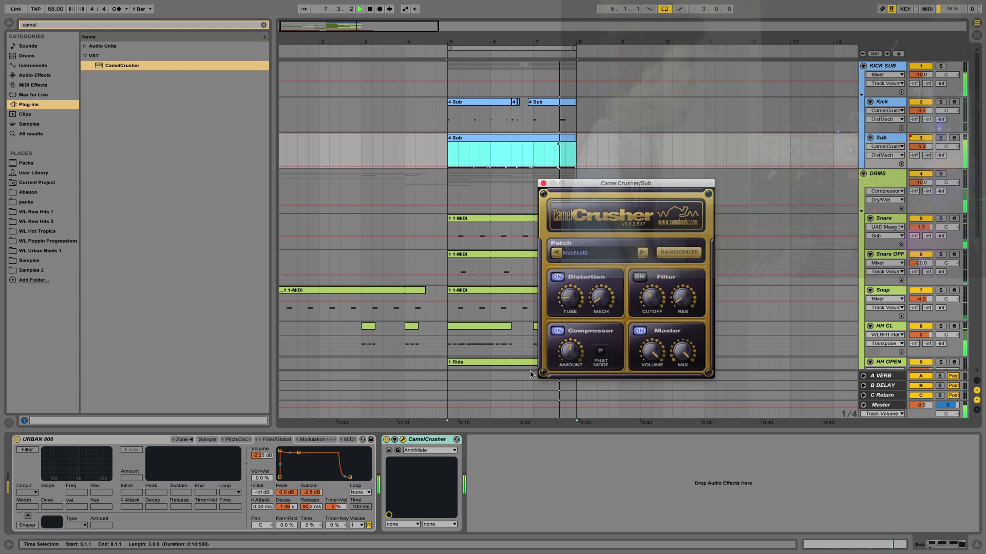
{"action": "key", "text": "space"}
{"action": "left_click", "coordinate": [429, 440]}
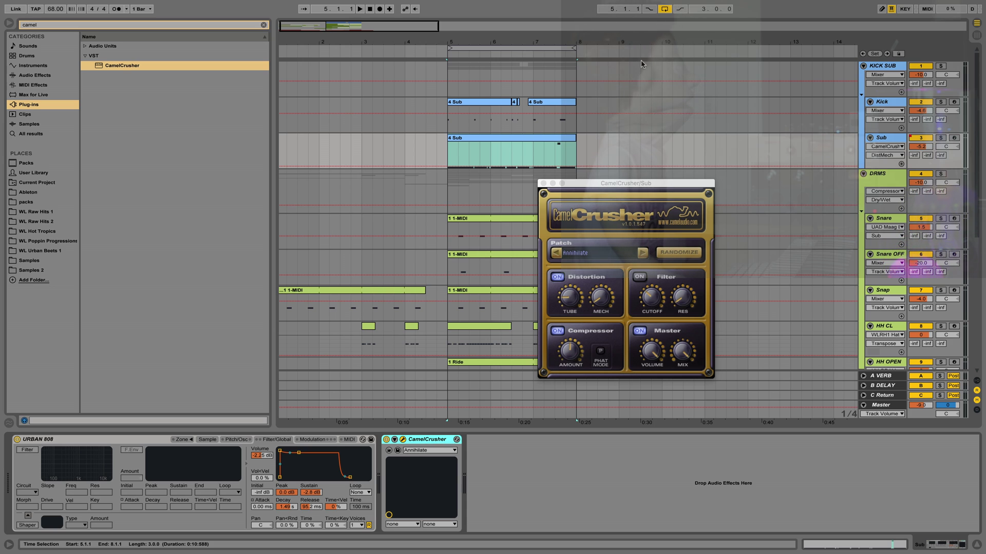
- Paste CamelCrusher into the Kick track's device chain and play the beat from bar 5
{"action": "left_click", "coordinate": [587, 129]}
{"action": "right_click", "coordinate": [424, 472]}
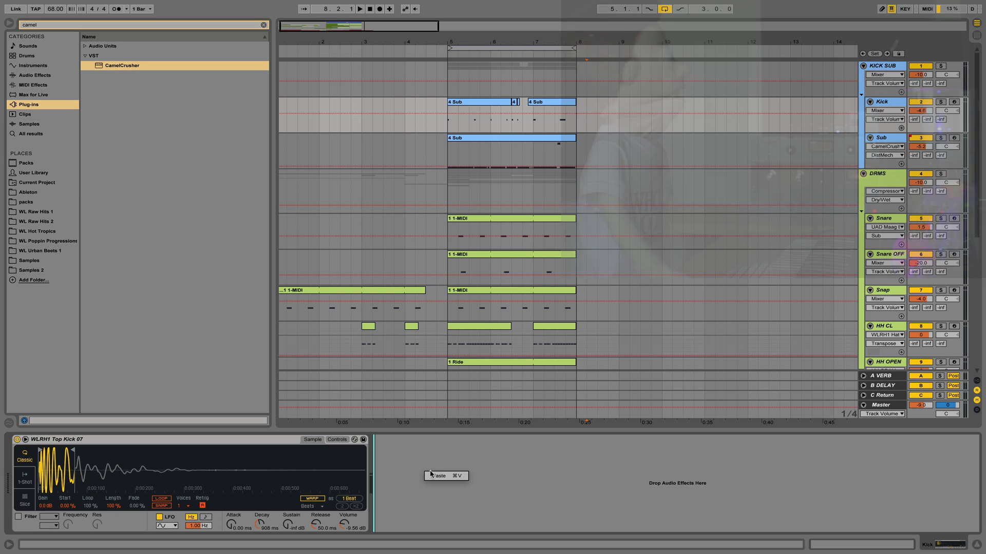
{"action": "left_click", "coordinate": [435, 476]}
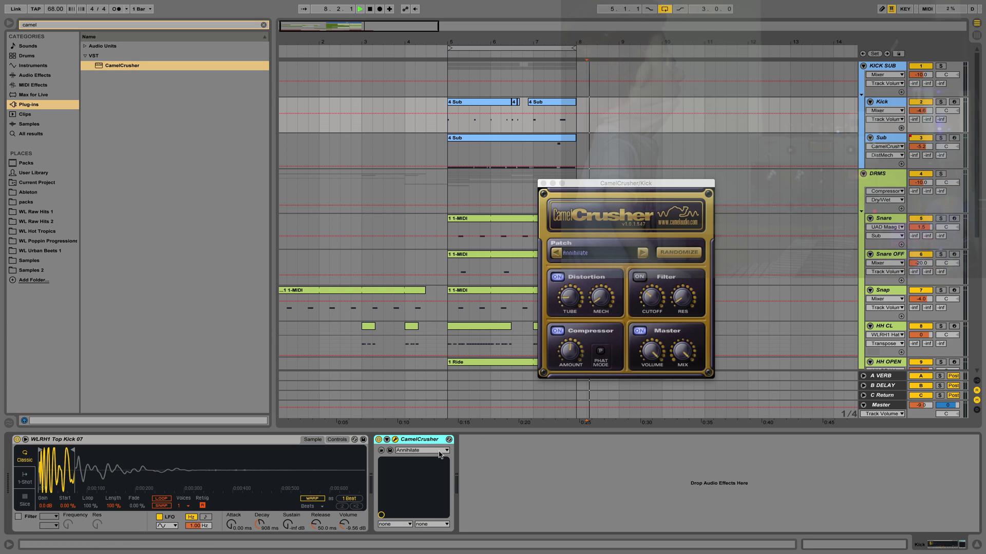
{"action": "left_click", "coordinate": [473, 103]}
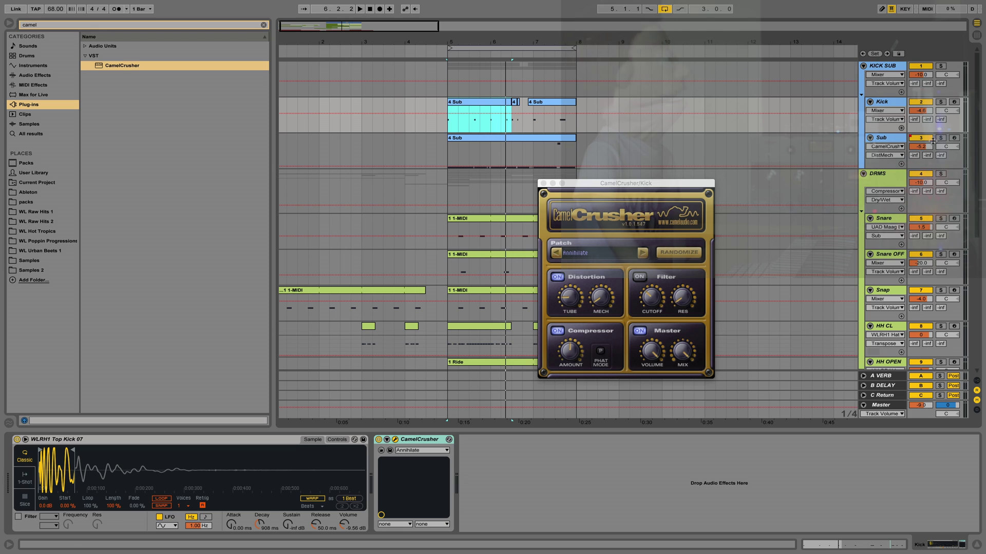
{"action": "left_click", "coordinate": [914, 148]}
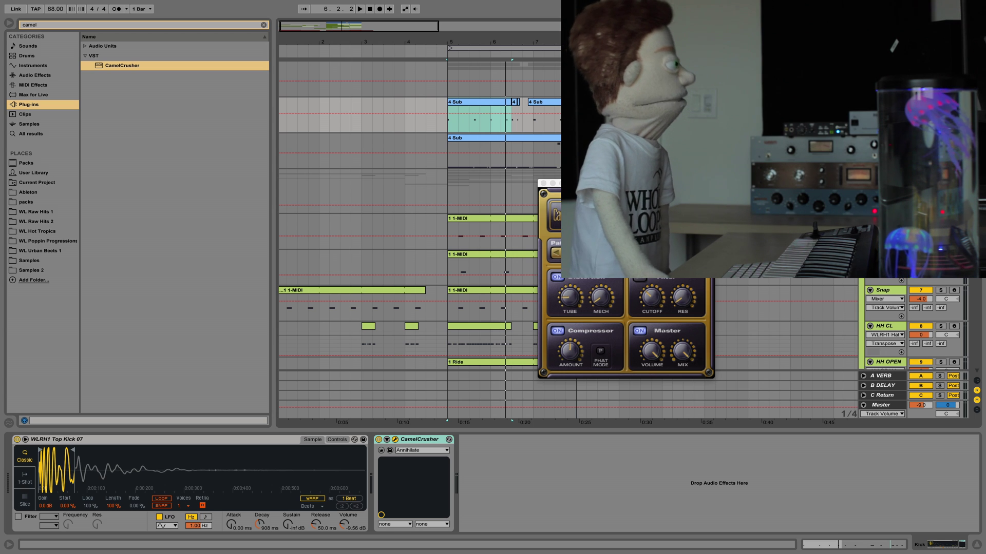
{"action": "key", "text": "space"}
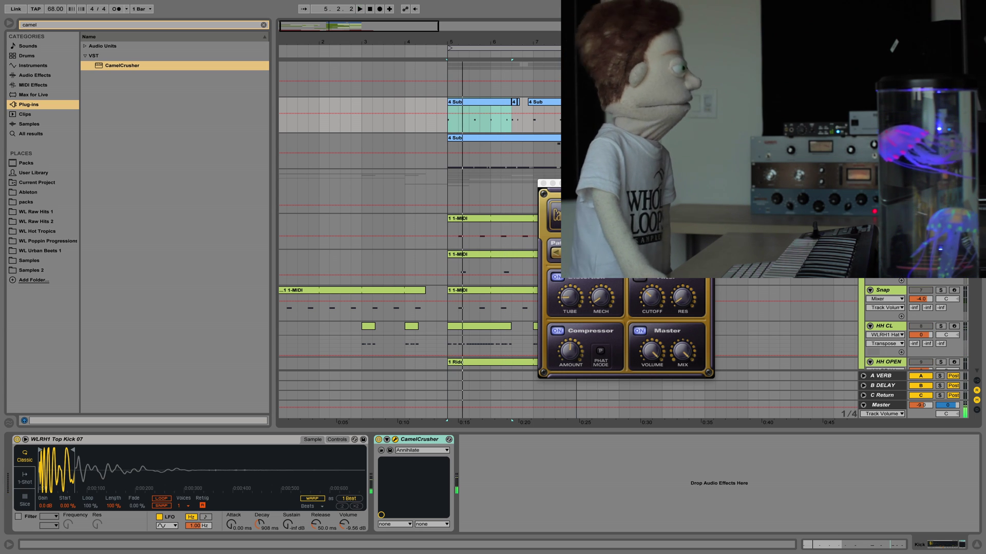
{"action": "key", "text": "space"}
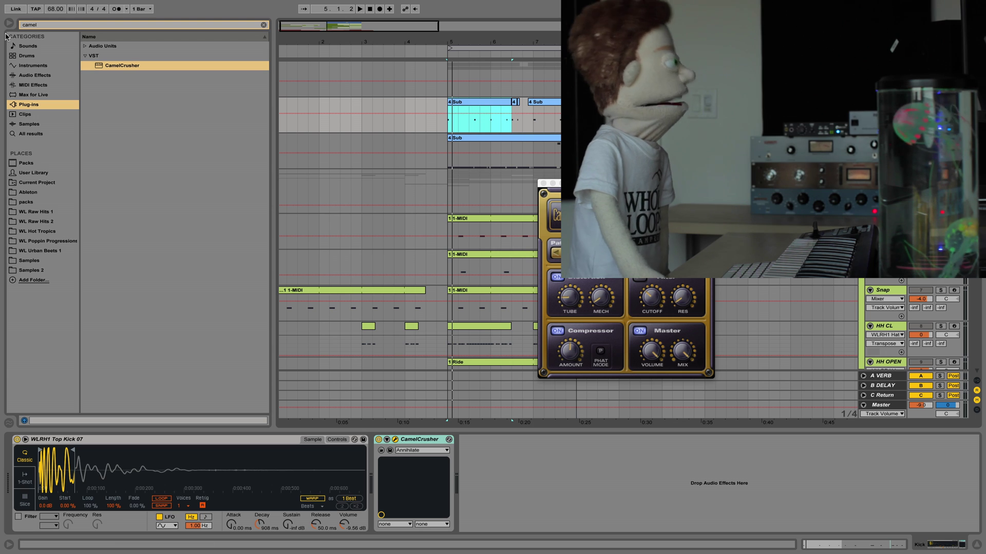
- Search 'q-2' and place FabFilter Pro-Q 2 on the Kick ahead of CamelCrusher
{"action": "left_click", "coordinate": [62, 24]}
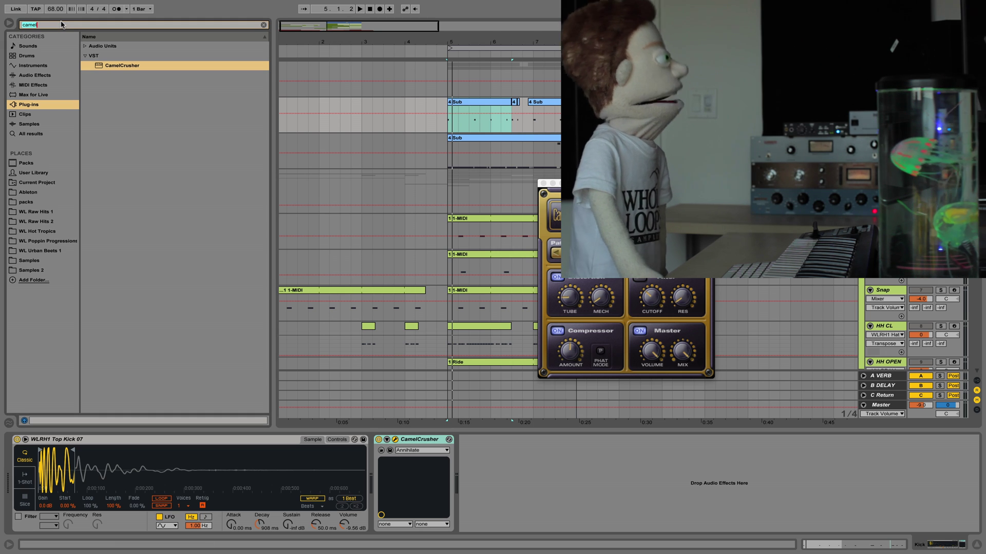
{"action": "type", "text": "q-2"}
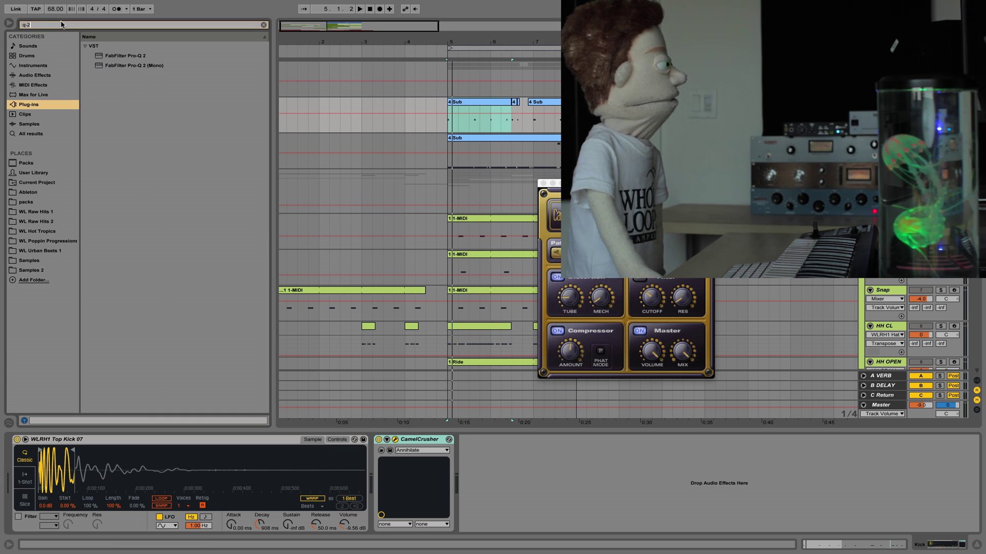
{"action": "double_click", "coordinate": [127, 56]}
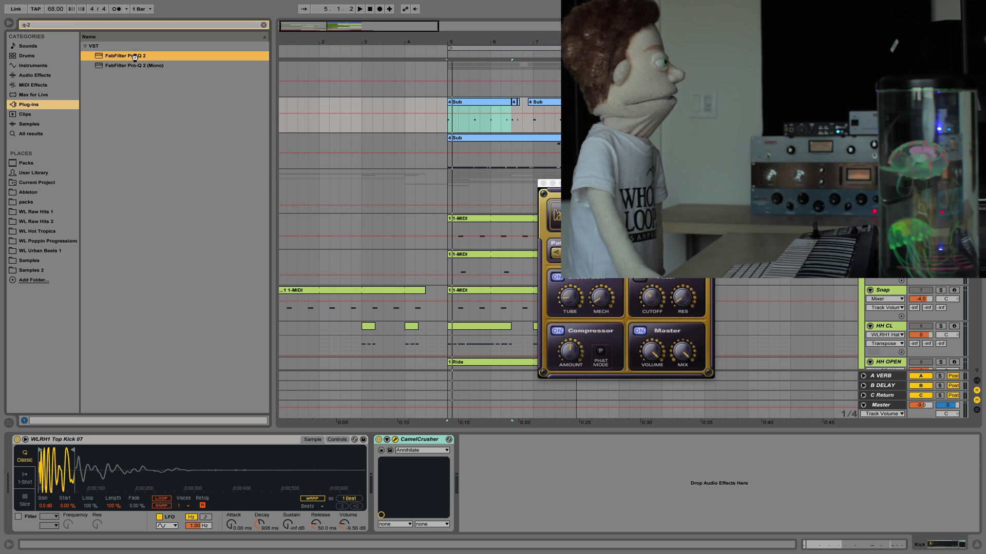
{"action": "left_click_drag", "start_coordinate": [507, 435], "coordinate": [382, 440]}
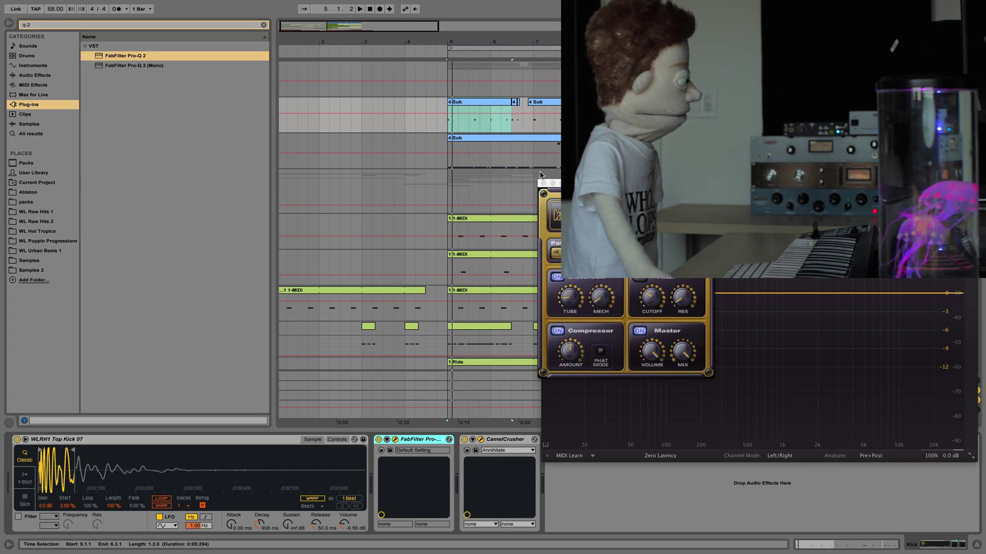
- Close CamelCrusher's window and add a Pro-Q 2 band at the lowest frequency
{"action": "left_click", "coordinate": [543, 183]}
{"action": "left_click_drag", "start_coordinate": [548, 295], "coordinate": [545, 330]}
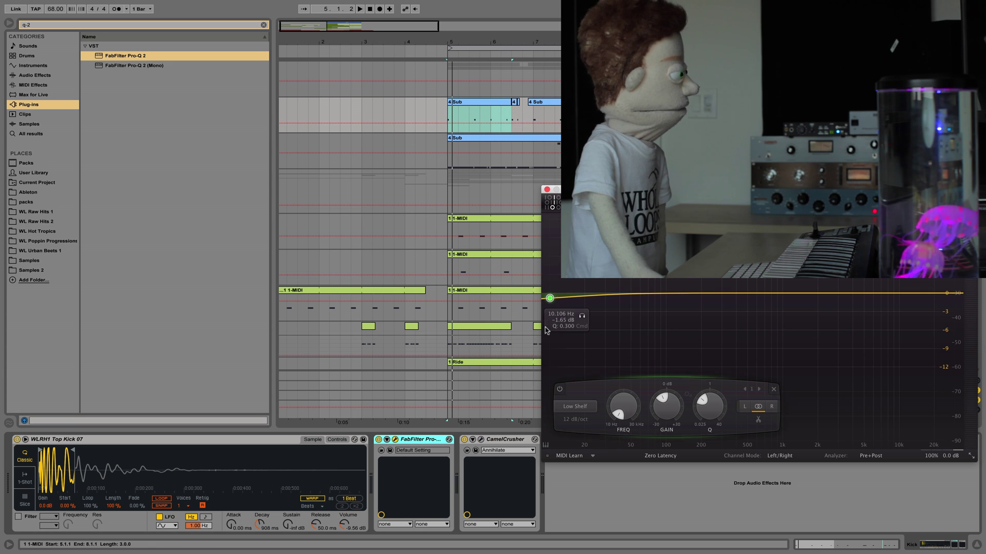
{"action": "left_click", "coordinate": [580, 409]}
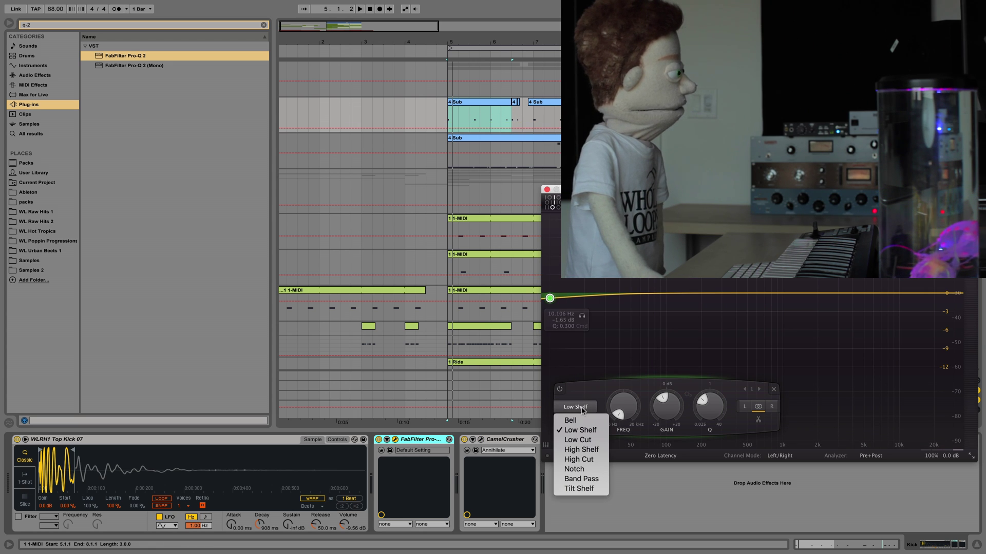
- Make the band a 96 dB/oct Low Cut and start the beat
{"action": "left_click", "coordinate": [580, 440]}
{"action": "left_click", "coordinate": [584, 421]}
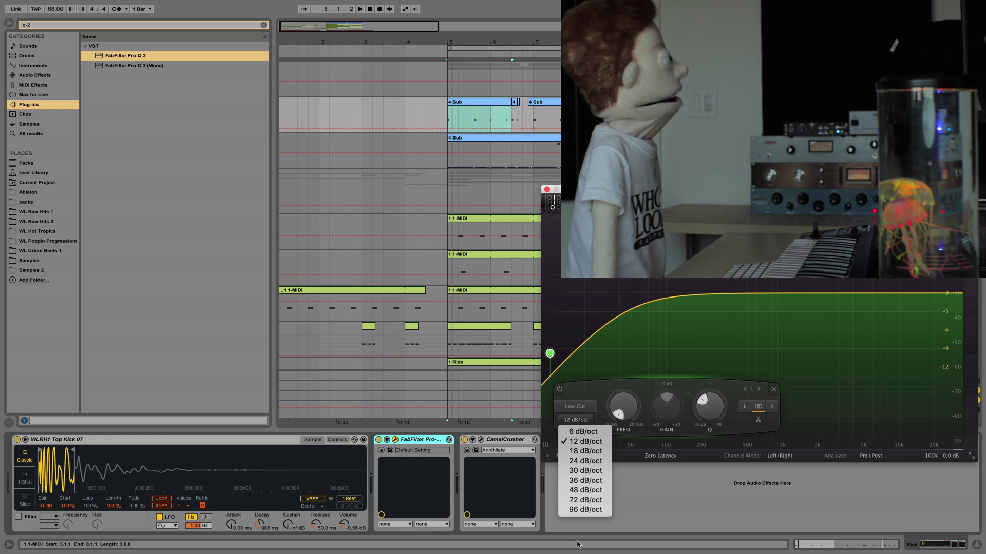
{"action": "left_click", "coordinate": [577, 510]}
{"action": "key", "text": "space"}
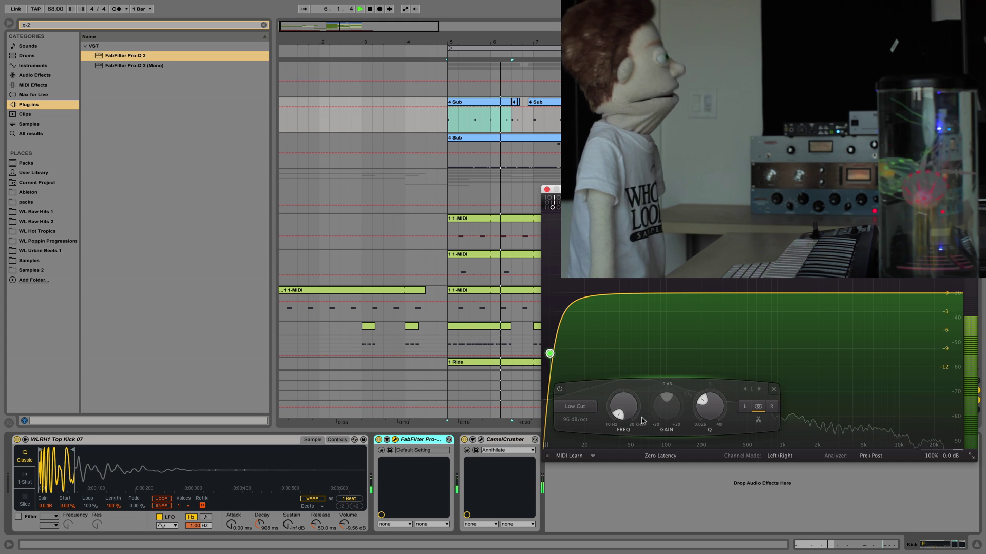
- Sweep the low-cut frequency between roughly 16 and 18.5 Hz while listening
{"action": "mouse_move", "coordinate": [622, 409]}
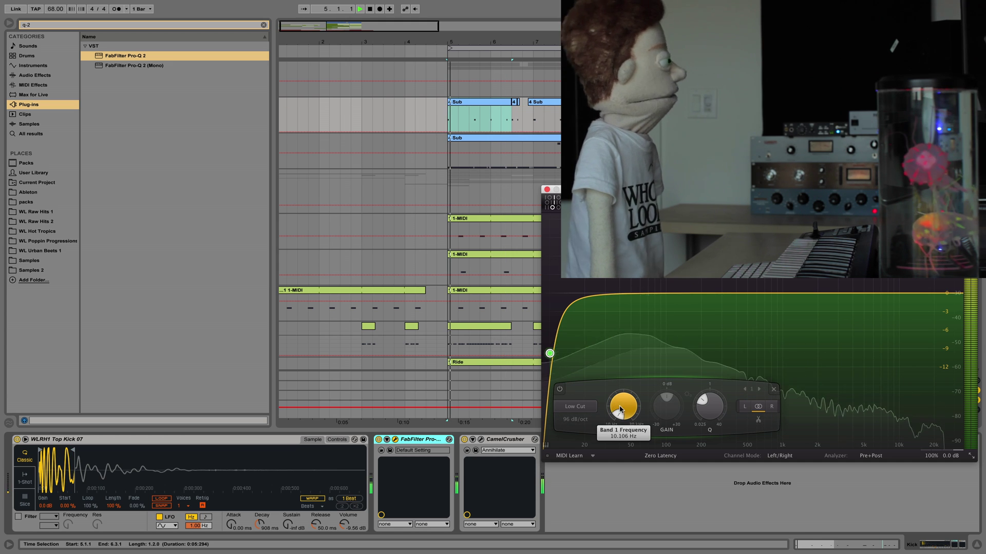
{"action": "key", "text": "space"}
{"action": "left_click_drag", "start_coordinate": [621, 409], "coordinate": [620, 381]}
{"action": "key", "text": "space"}
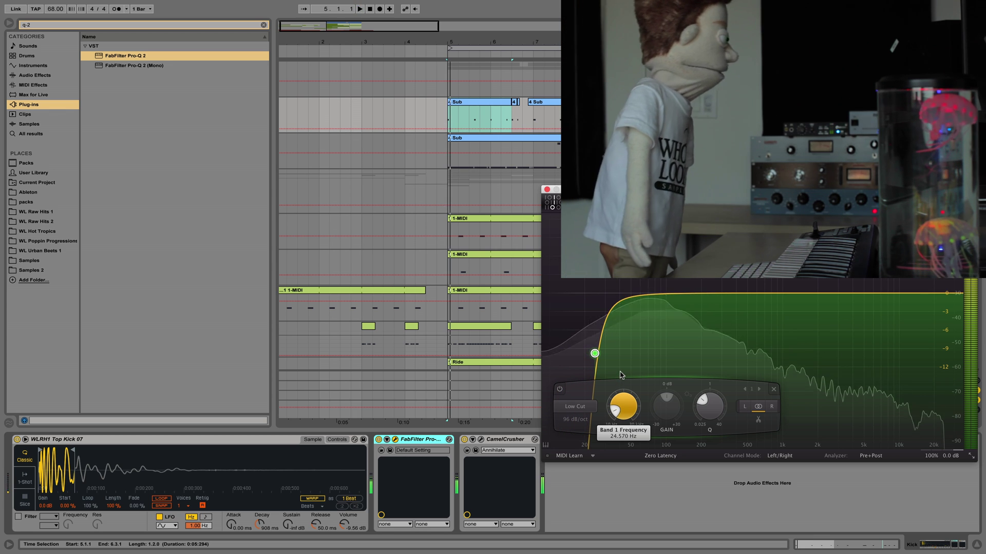
{"action": "mouse_move", "coordinate": [620, 374]}
{"action": "left_mouse_down"}
{"action": "mouse_move", "coordinate": [620, 391]}
{"action": "mouse_move", "coordinate": [622, 383]}
{"action": "left_mouse_up"}
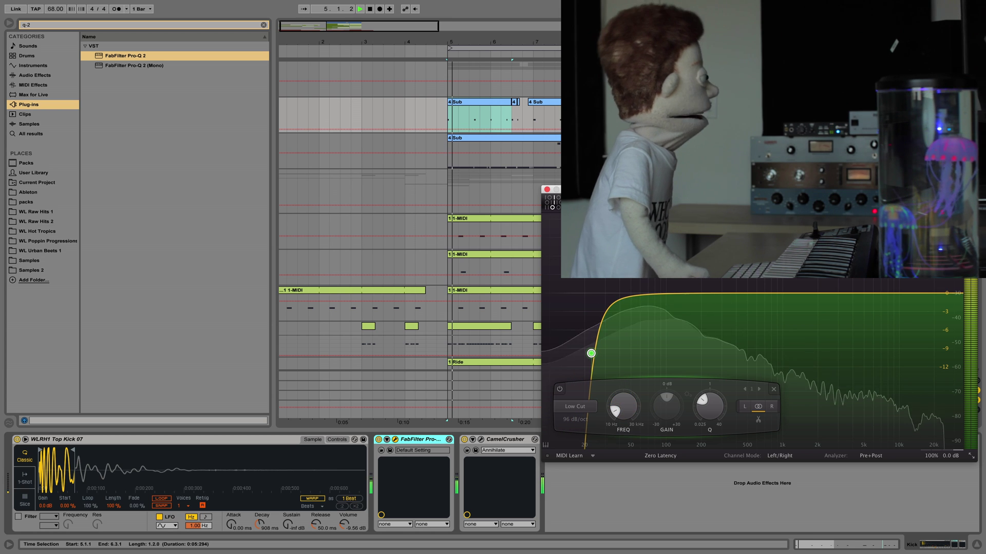
{"action": "key", "text": "space"}
{"action": "key", "text": "space"}
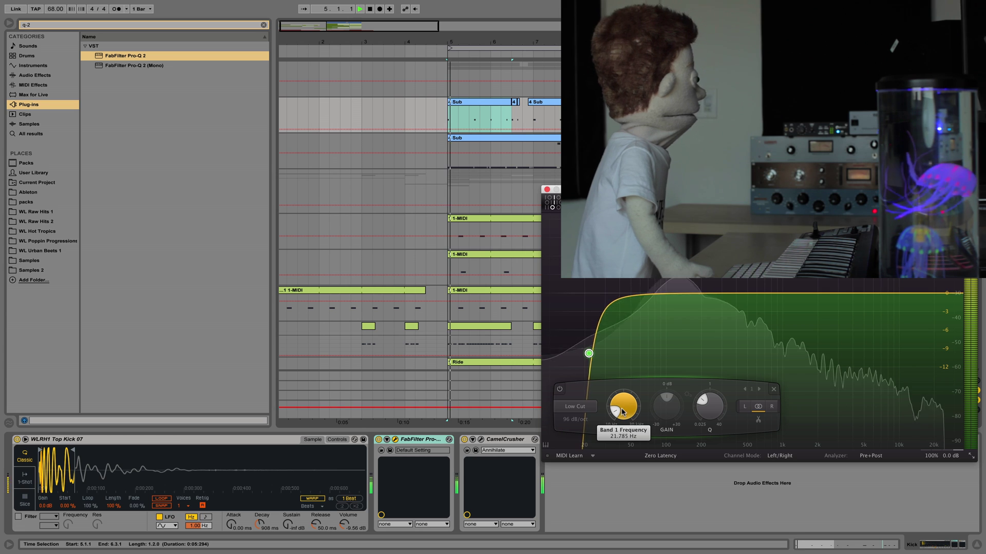
{"action": "left_click_drag", "start_coordinate": [622, 409], "coordinate": [623, 417]}
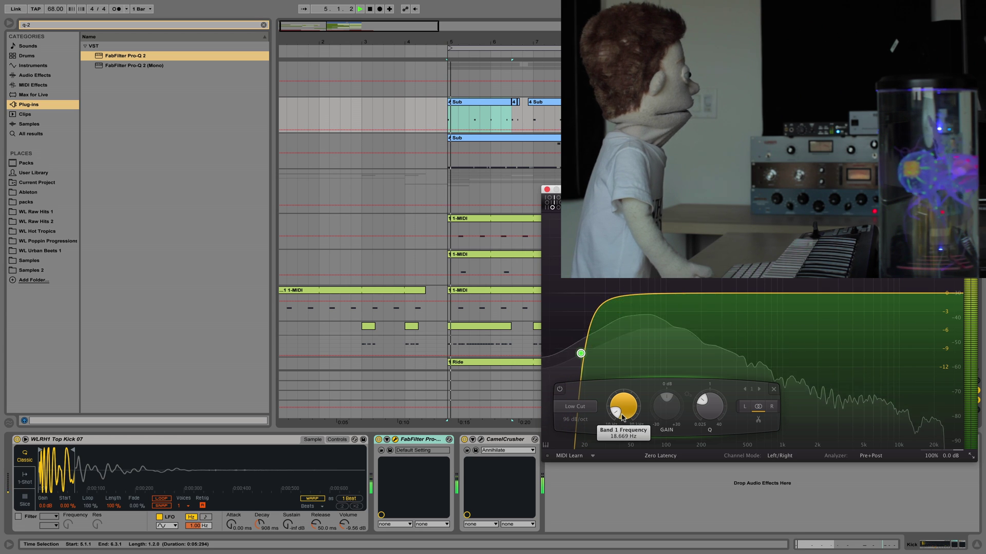
- Settle the low cut near 23 Hz, then bypass Pro-Q 2 to compare
{"action": "left_click_drag", "start_coordinate": [625, 415], "coordinate": [625, 405]}
{"action": "key", "text": "space"}
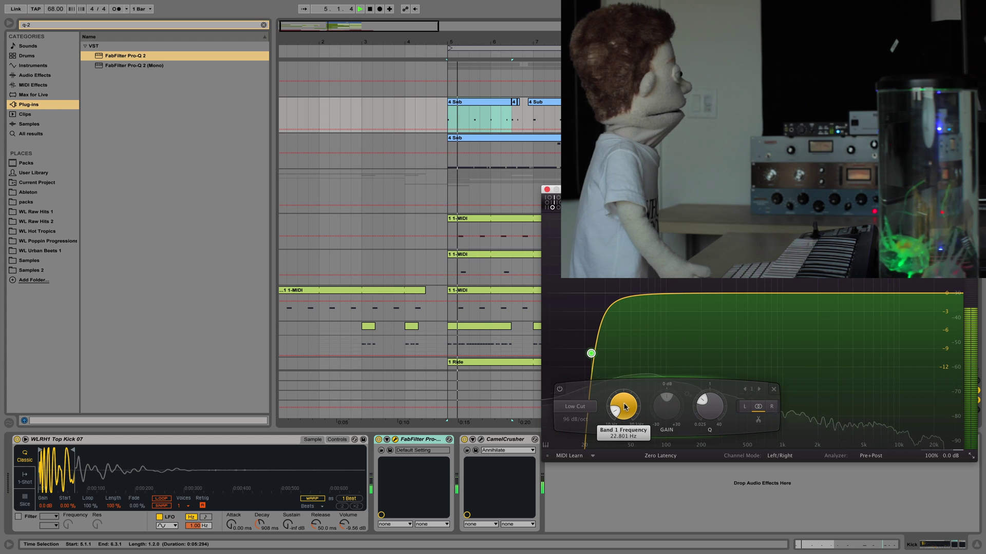
{"action": "key", "text": "space"}
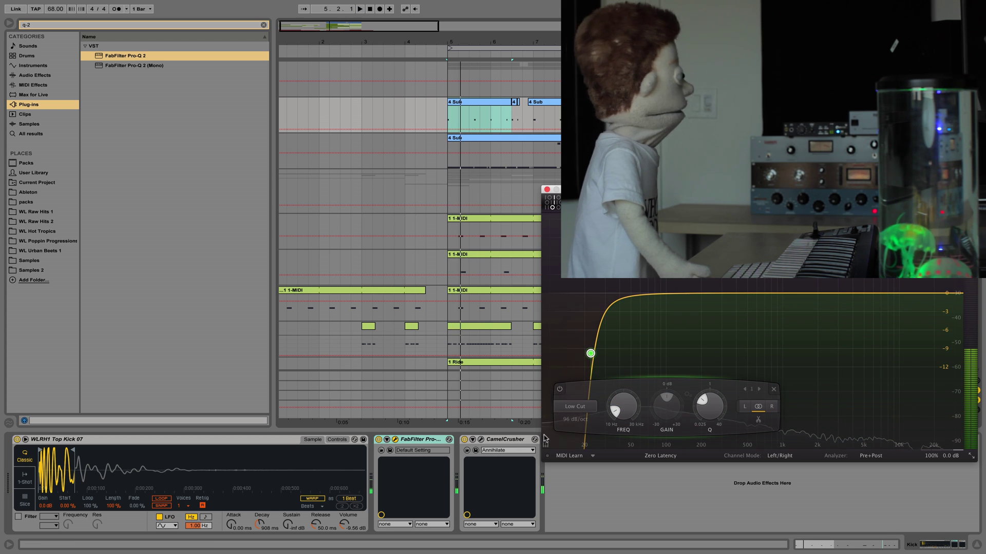
{"action": "key", "text": "space"}
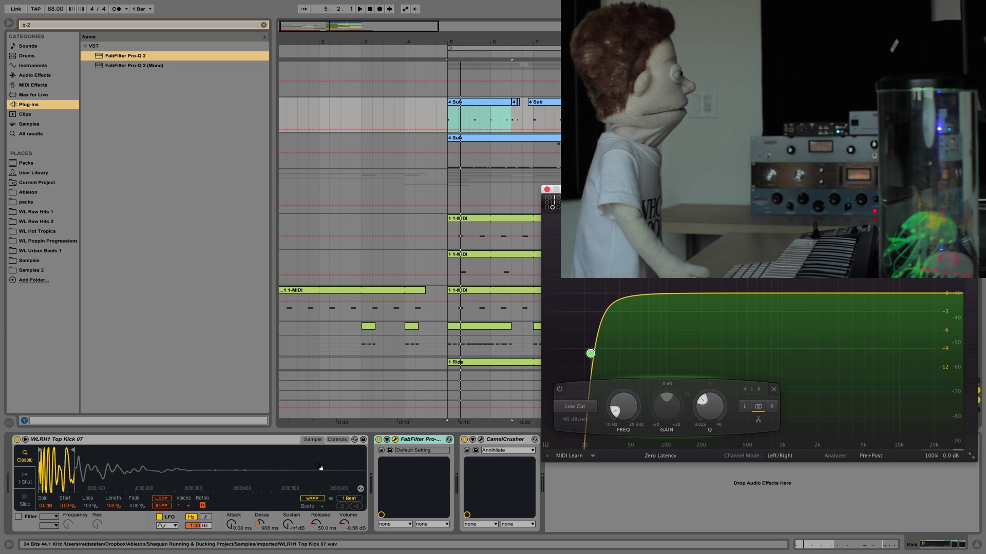
{"action": "left_click", "coordinate": [379, 440]}
{"action": "key", "text": "space"}
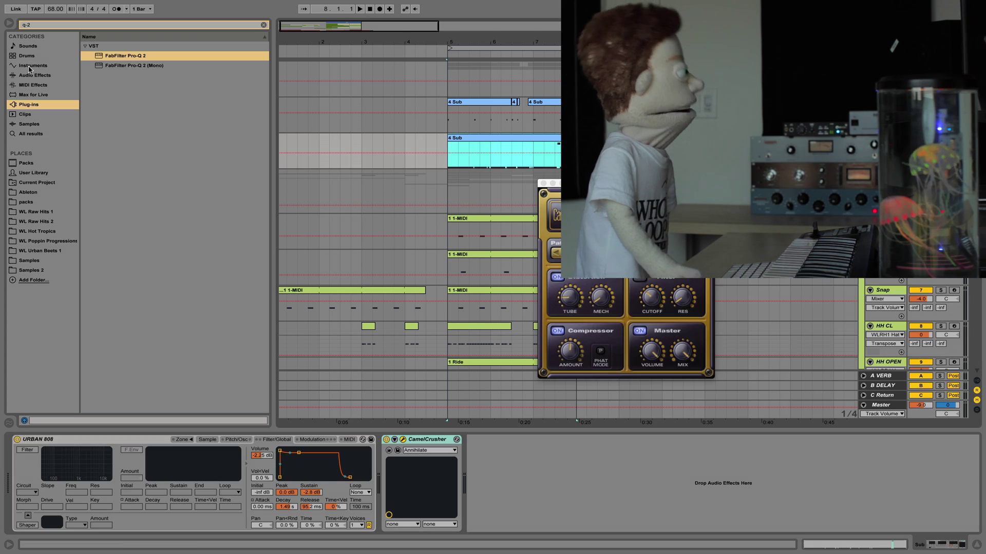
- Add a Compressor to the Sub track, sidechained from the Kick track
{"action": "left_click", "coordinate": [35, 75]}
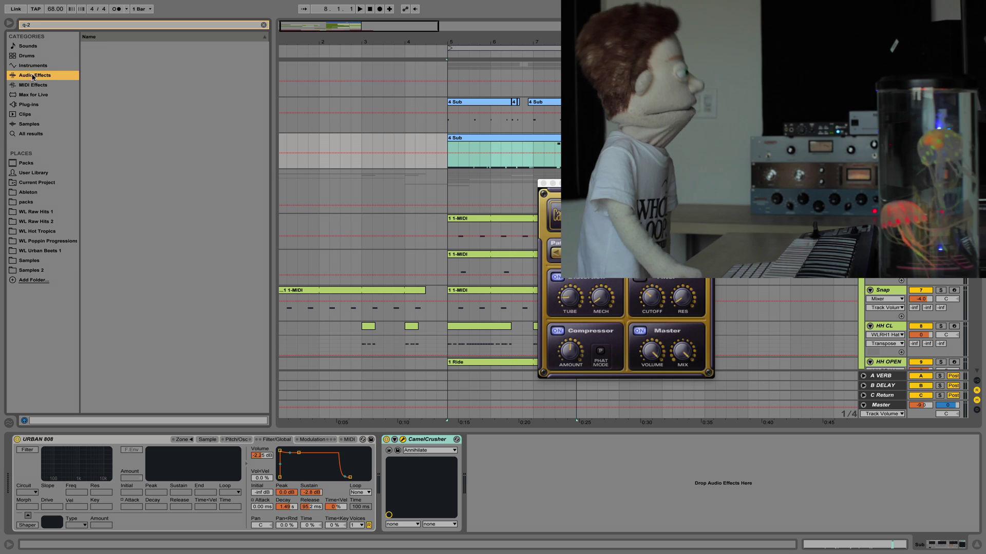
{"action": "left_click_drag", "start_coordinate": [137, 117], "coordinate": [519, 477]}
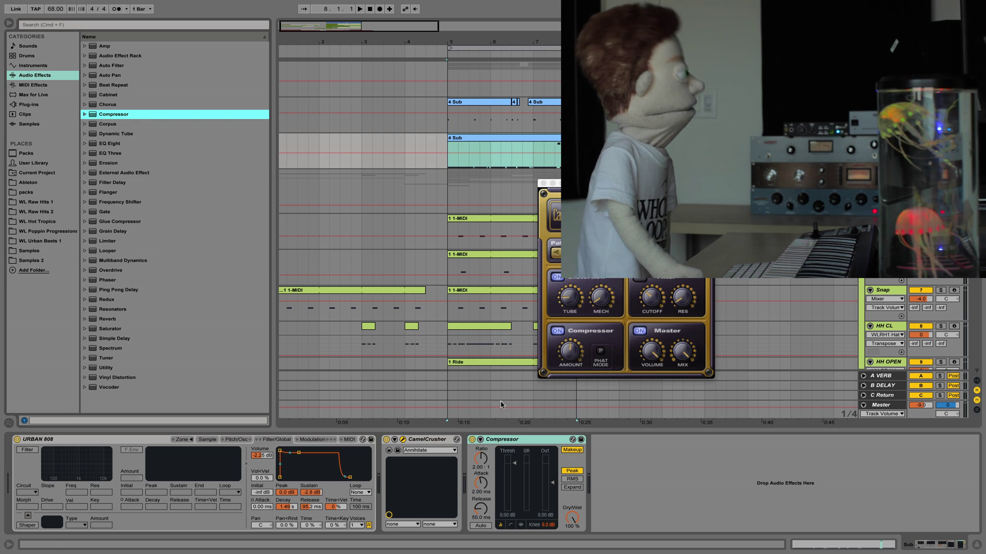
{"action": "left_click", "coordinate": [480, 439]}
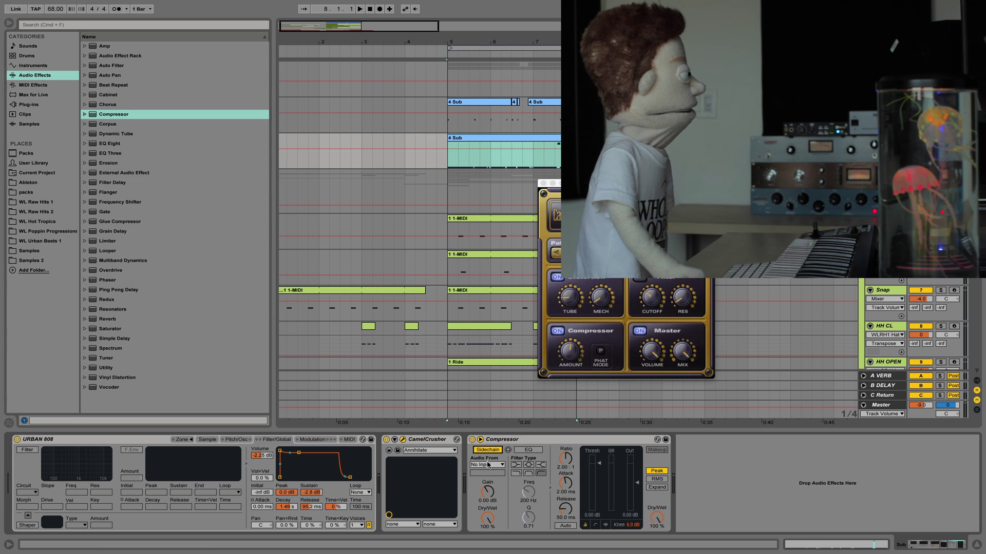
{"action": "left_click", "coordinate": [487, 464]}
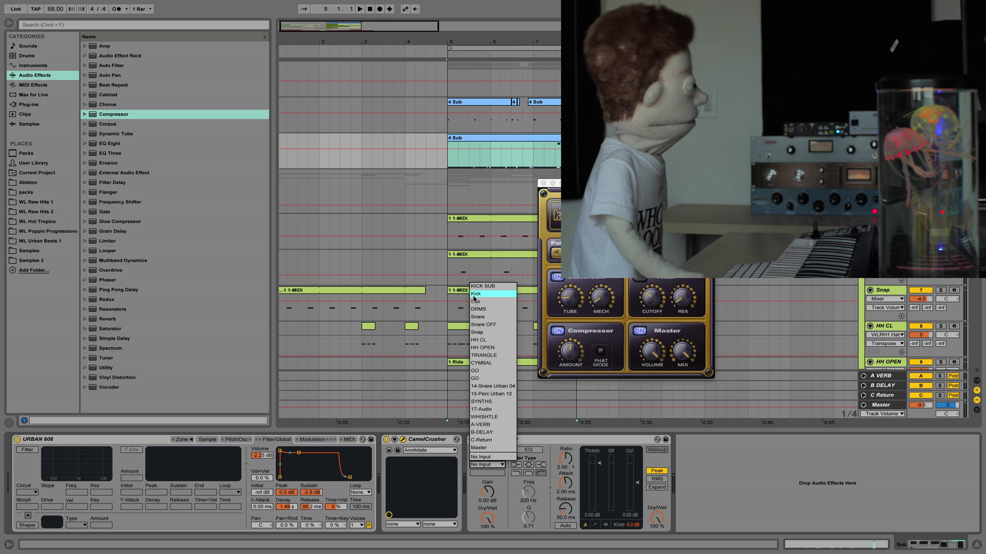
{"action": "left_click", "coordinate": [475, 295]}
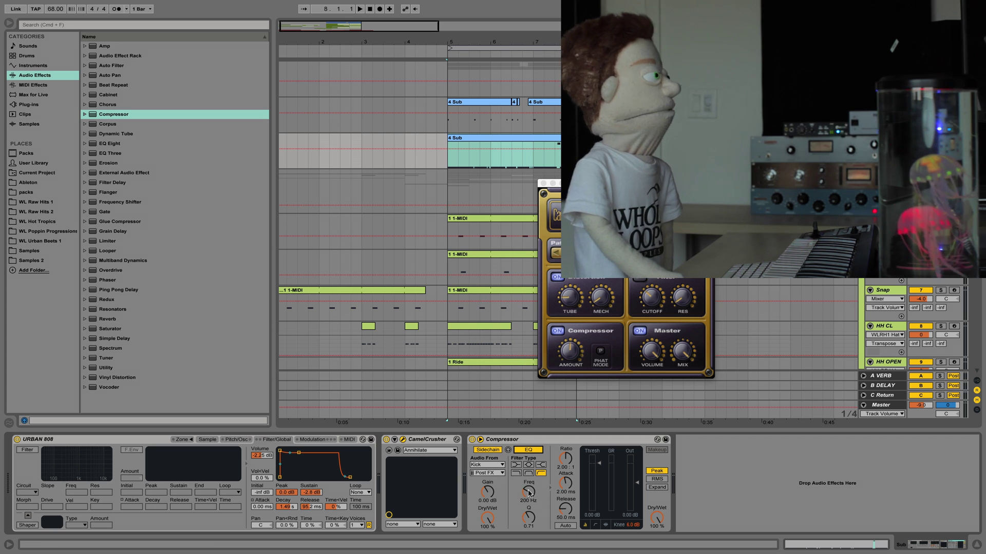
- Set the compressor ratio to inf:1 and attack to 0.01 ms while auditioning
{"action": "key", "text": "space"}
{"action": "left_click_drag", "start_coordinate": [529, 492], "coordinate": [567, 447]}
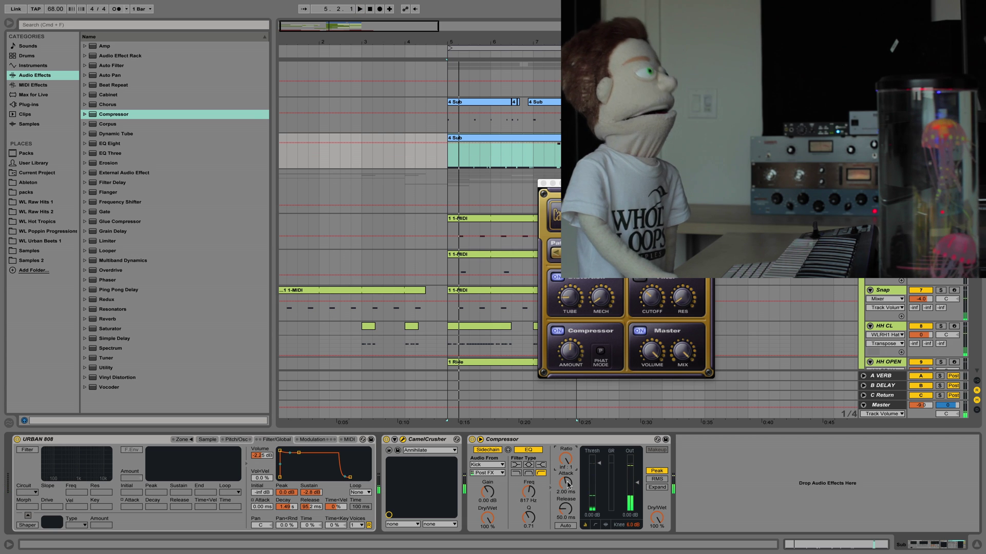
{"action": "left_click_drag", "start_coordinate": [565, 483], "coordinate": [565, 508]}
{"action": "key", "text": "space"}
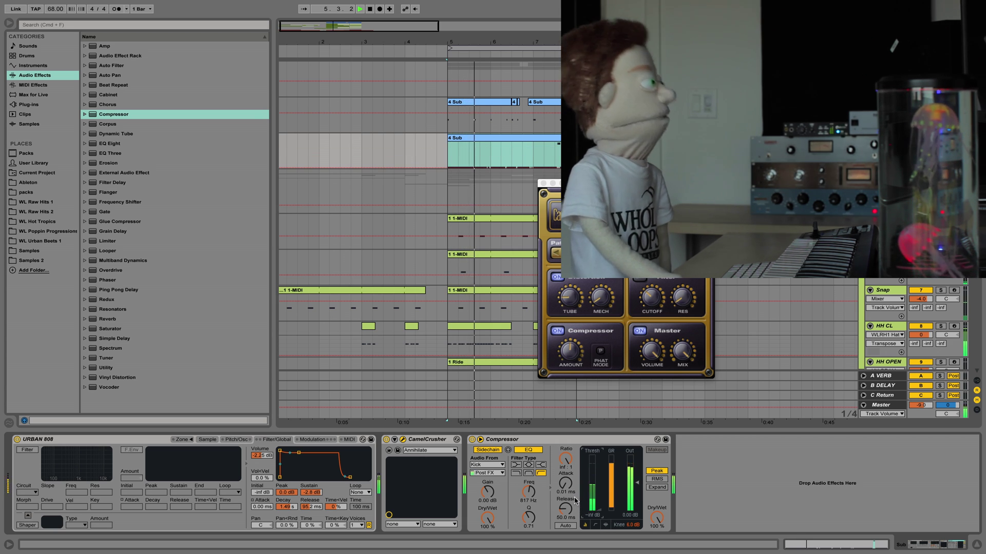
{"action": "key", "text": "space"}
- Move the Compressor ahead of CamelCrusher and sweep the sidechain filter frequency upward from about 3 kHz
{"action": "left_click", "coordinate": [579, 510]}
{"action": "left_click_drag", "start_coordinate": [415, 470], "coordinate": [416, 468]}
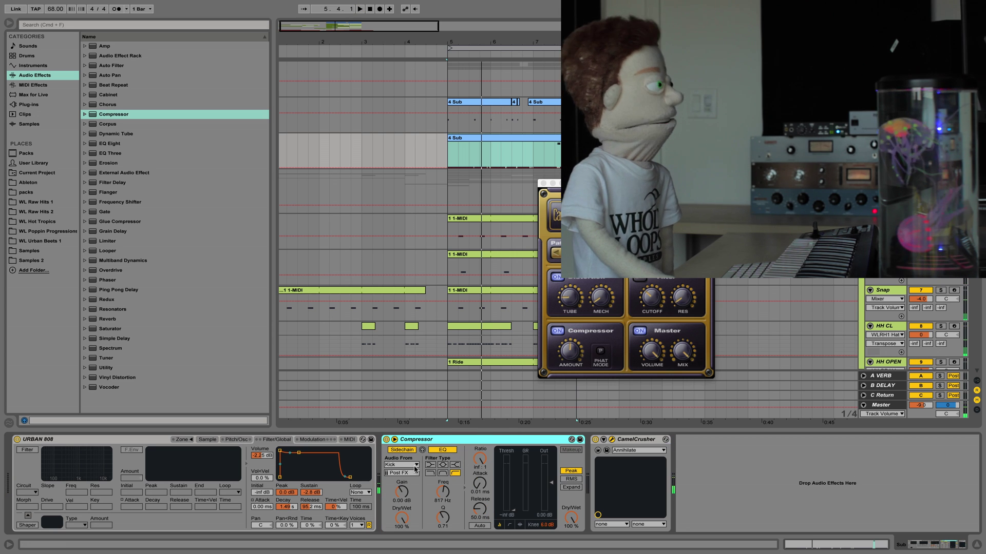
{"action": "key", "text": "space"}
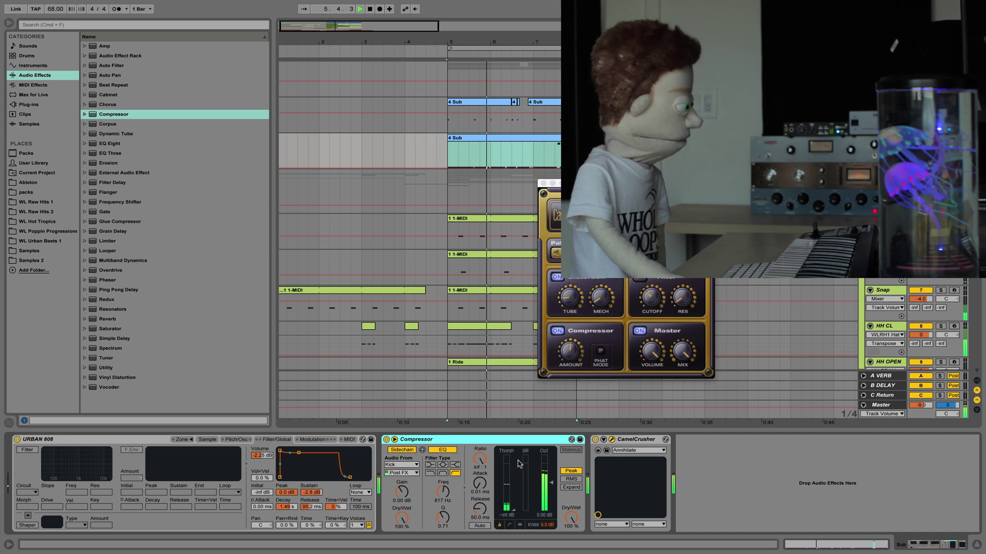
{"action": "mouse_move", "coordinate": [442, 491]}
{"action": "left_mouse_down"}
{"action": "mouse_move", "coordinate": [443, 456]}
{"action": "mouse_move", "coordinate": [445, 496]}
{"action": "left_mouse_up"}
{"action": "key", "text": "space"}
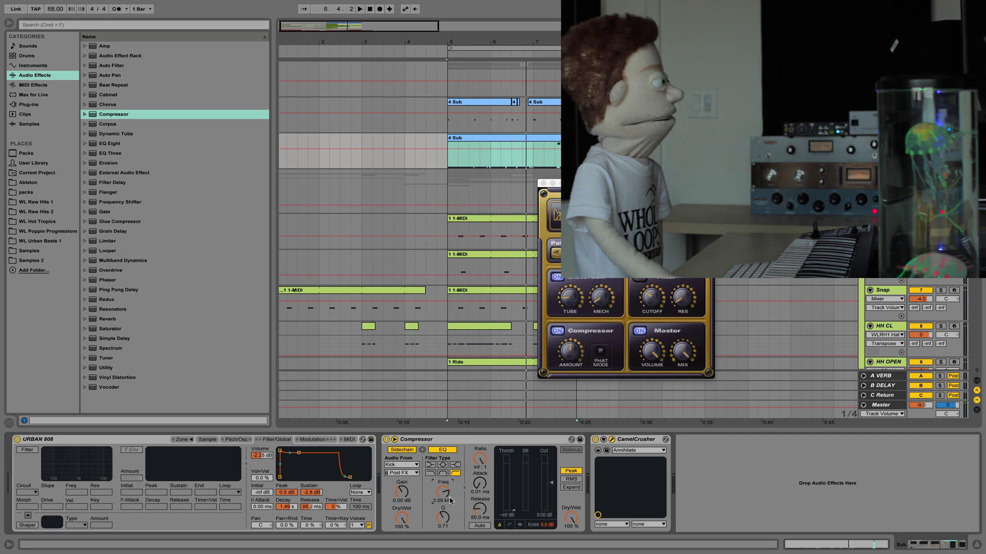
{"action": "key", "text": "space"}
{"action": "mouse_move", "coordinate": [450, 500]}
{"action": "left_mouse_down"}
{"action": "mouse_move", "coordinate": [450, 462]}
{"action": "mouse_move", "coordinate": [450, 503]}
{"action": "mouse_move", "coordinate": [443, 496]}
{"action": "left_mouse_up"}
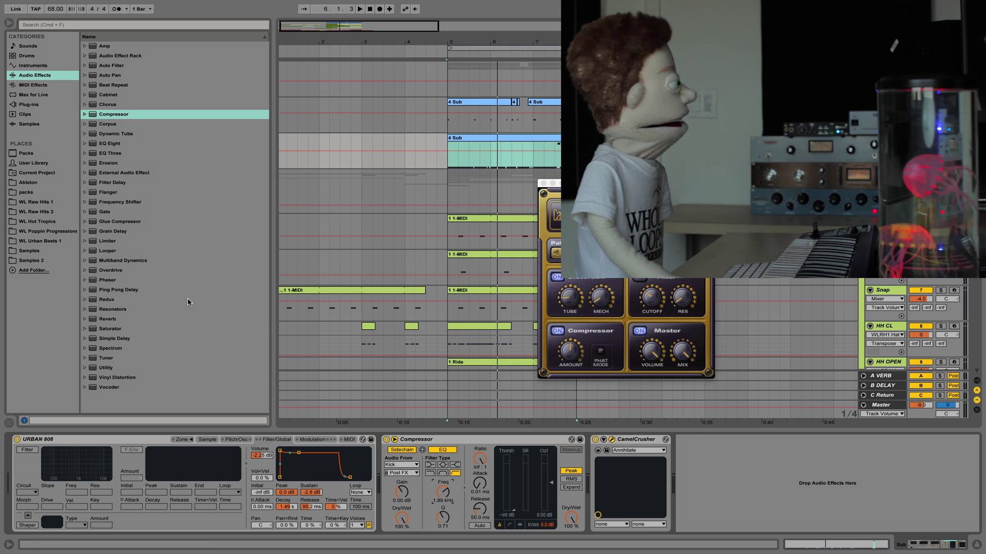
- Insert Simple Delay before the Compressor, linked, in Time mode at about 1 ms
{"action": "left_click", "coordinate": [107, 339]}
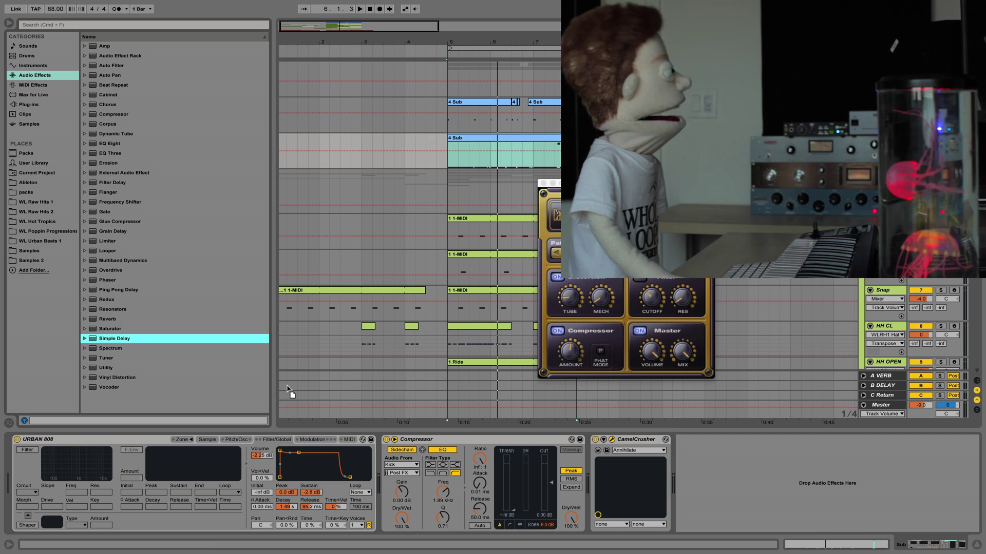
{"action": "left_click_drag", "start_coordinate": [287, 386], "coordinate": [377, 464]}
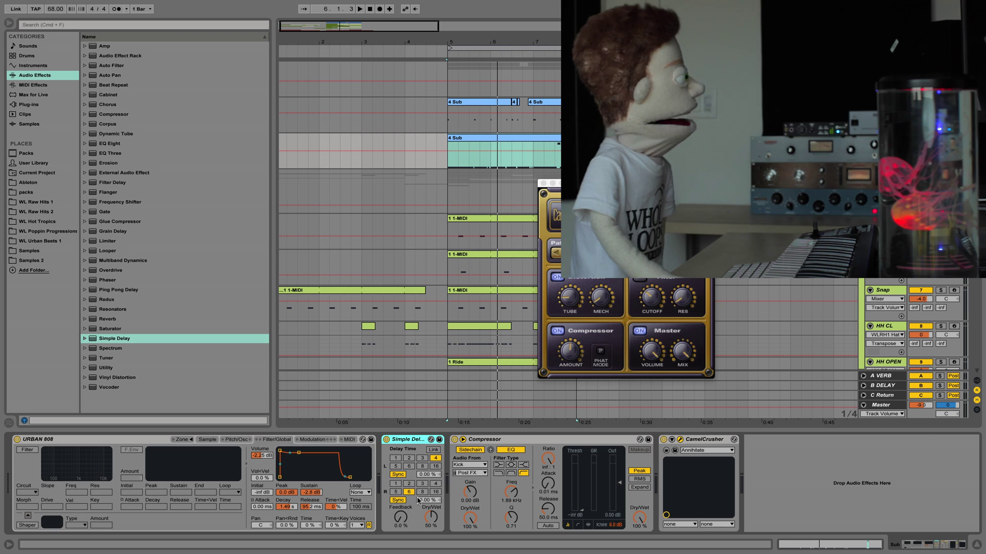
{"action": "left_click", "coordinate": [433, 450]}
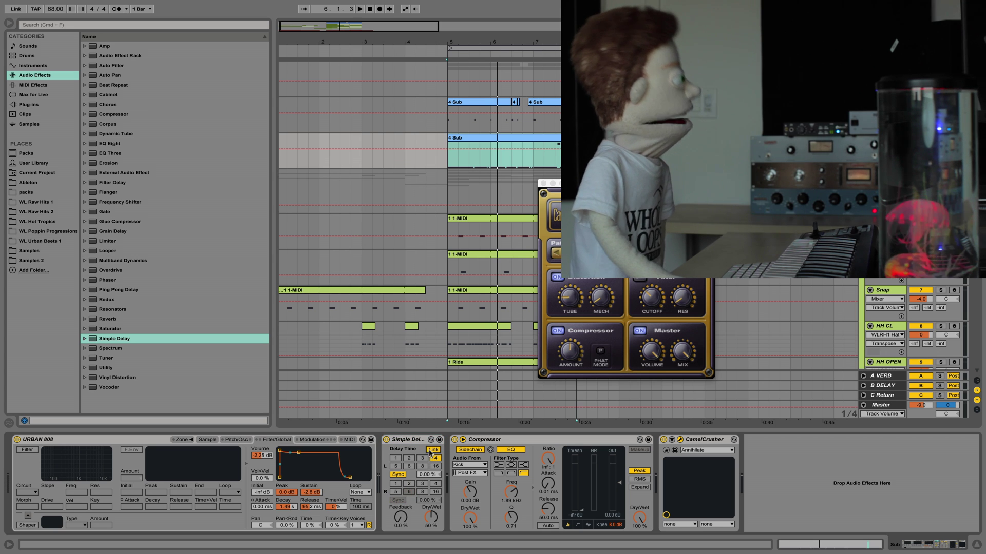
{"action": "left_click", "coordinate": [397, 475]}
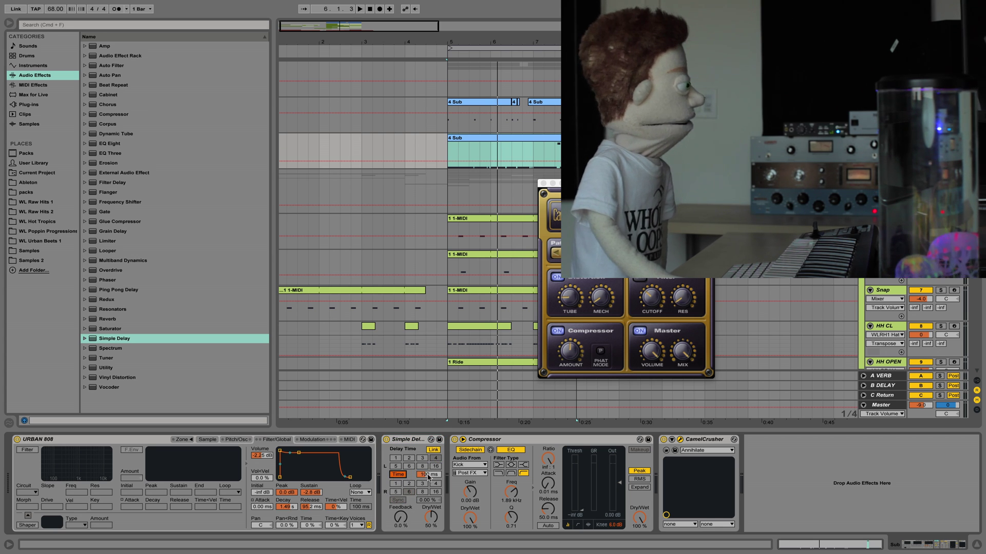
{"action": "mouse_move", "coordinate": [428, 475]}
{"action": "left_mouse_down"}
{"action": "mouse_move", "coordinate": [428, 513]}
{"action": "mouse_move", "coordinate": [429, 482]}
{"action": "left_mouse_up"}
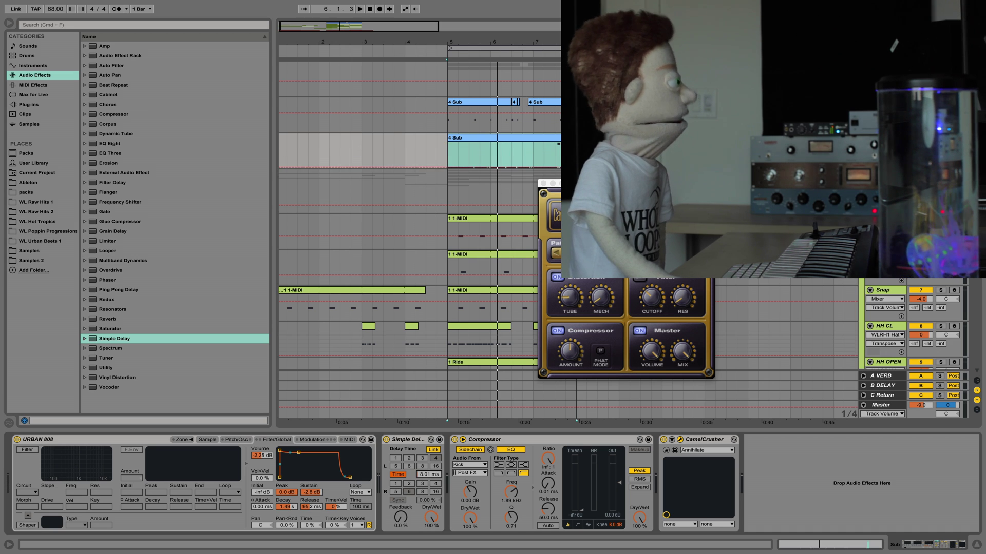
- Audition the delay, raising it to about 10 ms, then bring it down to 1.34 ms
{"action": "key", "text": "space"}
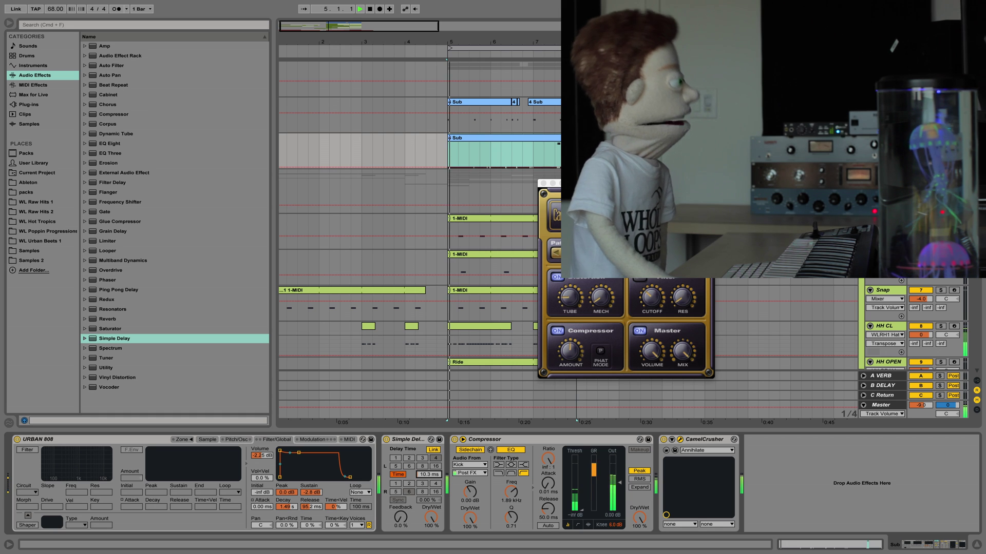
{"action": "left_click_drag", "start_coordinate": [427, 475], "coordinate": [426, 460]}
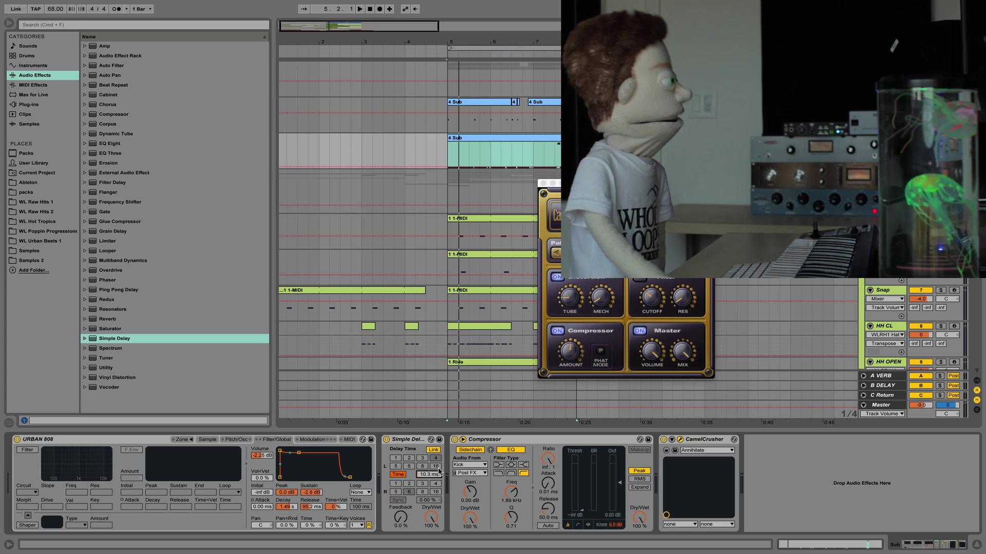
{"action": "key", "text": "space"}
{"action": "scroll", "coordinate": [439, 471], "scroll_direction": "down", "scroll_amount": 2}
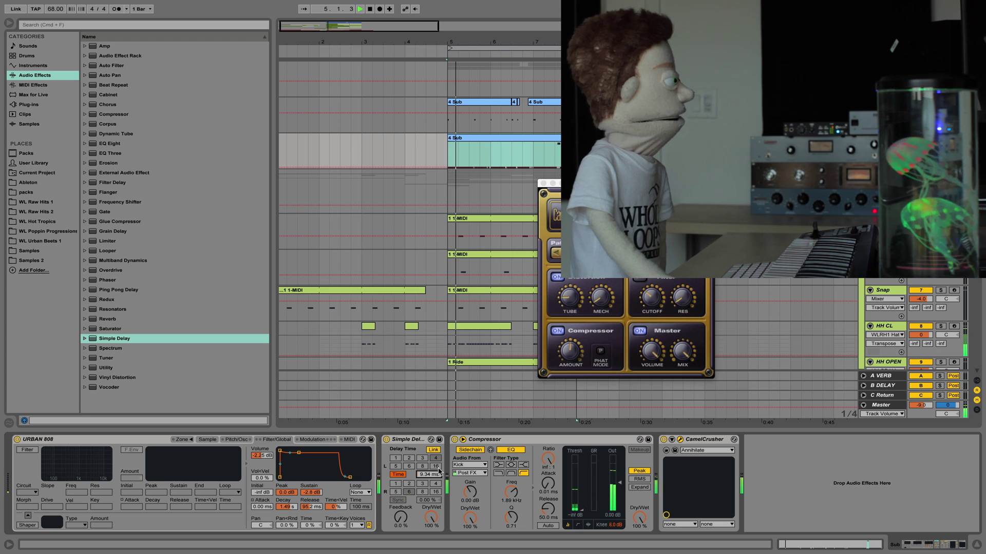
{"action": "scroll", "coordinate": [439, 471], "scroll_direction": "down", "scroll_amount": 3}
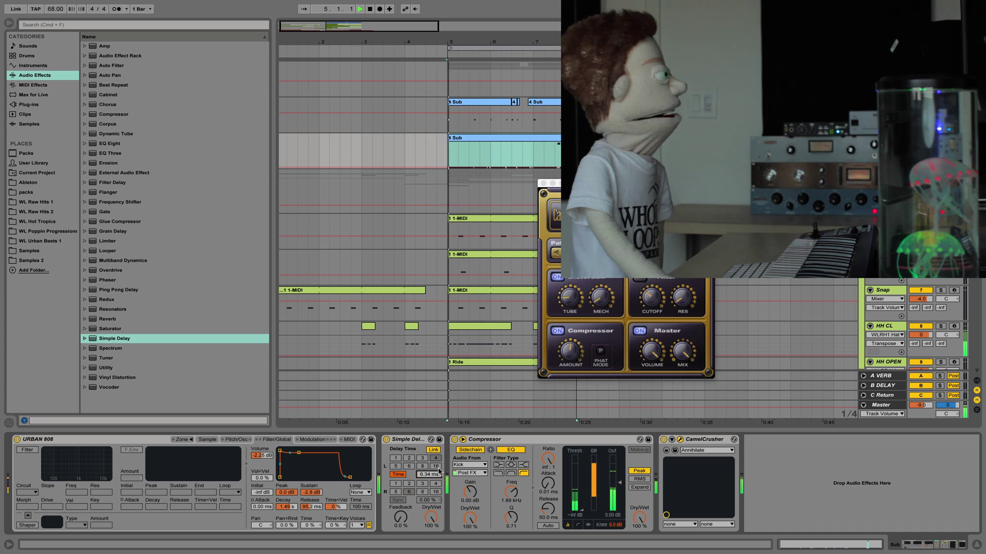
{"action": "scroll", "coordinate": [439, 471], "scroll_direction": "down", "scroll_amount": 4}
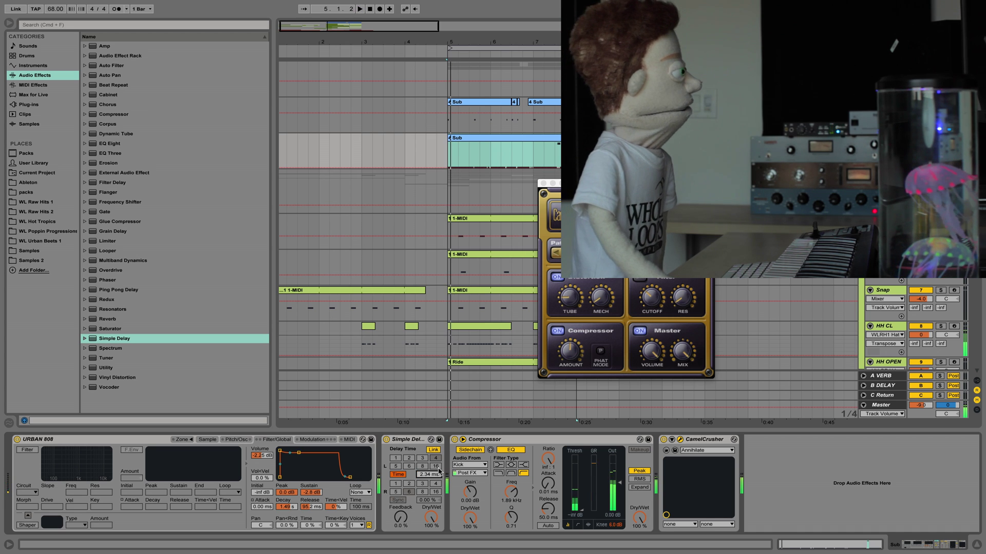
{"action": "scroll", "coordinate": [439, 471], "scroll_direction": "down", "scroll_amount": 1}
- Compare the sub with Simple Delay bypassed and active
{"action": "left_click", "coordinate": [386, 439]}
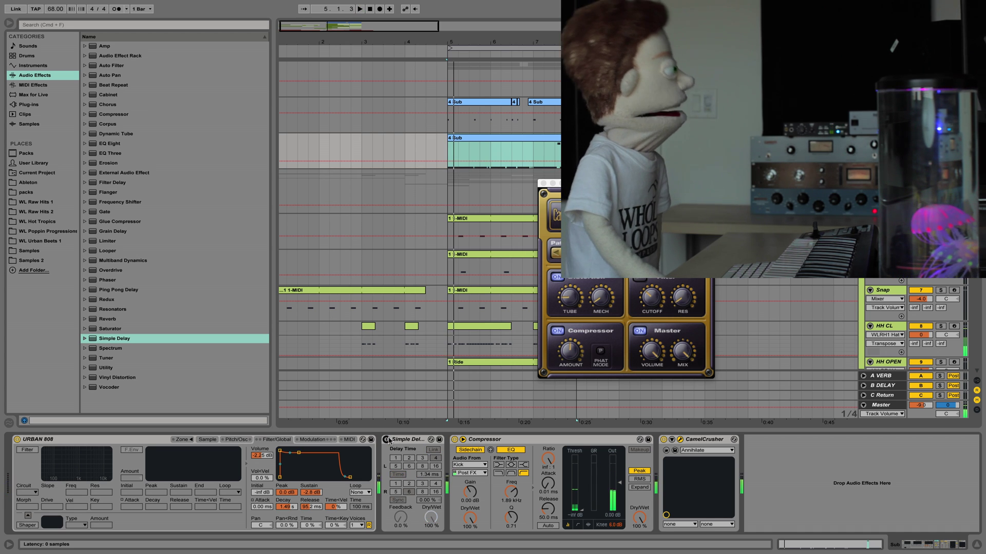
{"action": "left_click", "coordinate": [387, 439]}
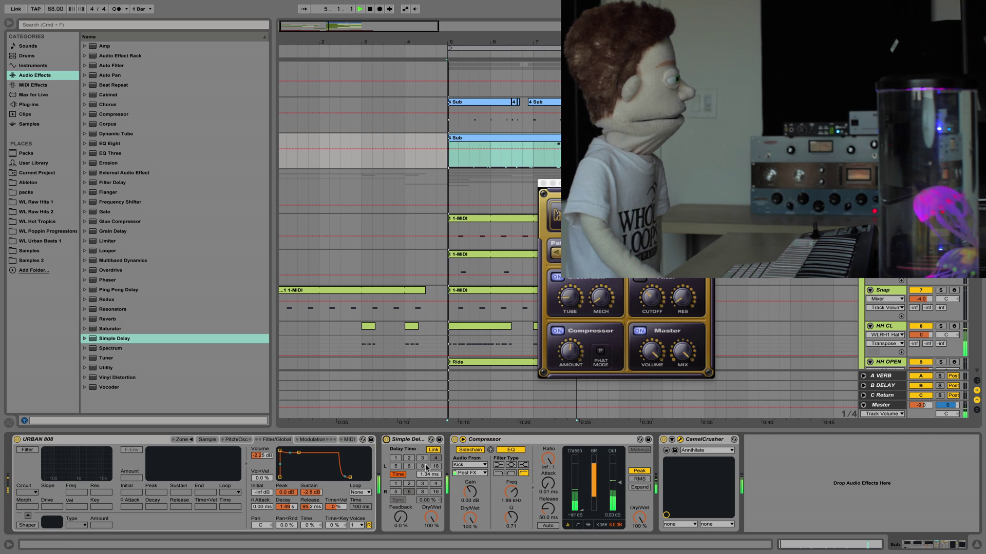
{"action": "scroll", "coordinate": [433, 475], "scroll_direction": "up", "scroll_amount": 10}
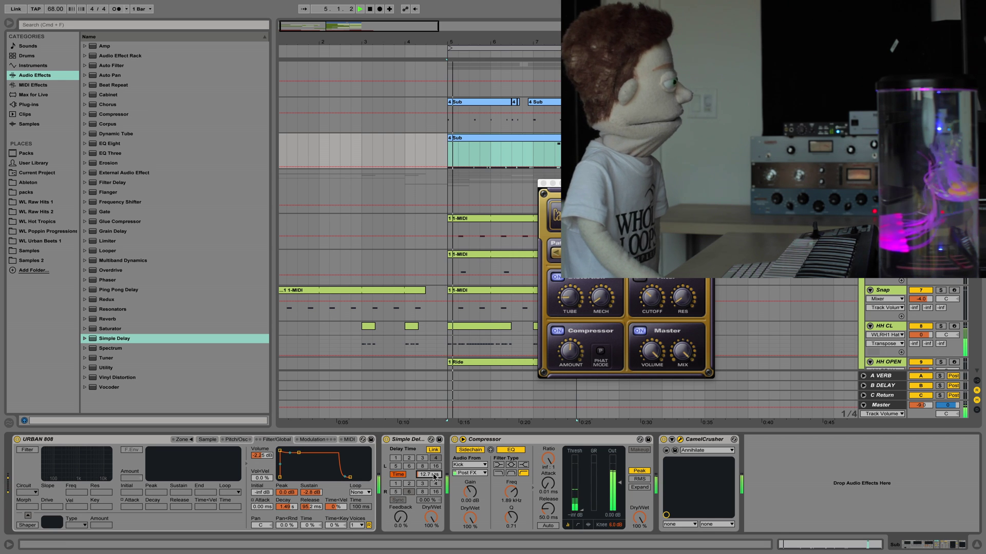
- Enter a 10.0 ms delay time and audition the beat from bar 5
{"action": "key", "text": "space"}
{"action": "type", "text": "1"}
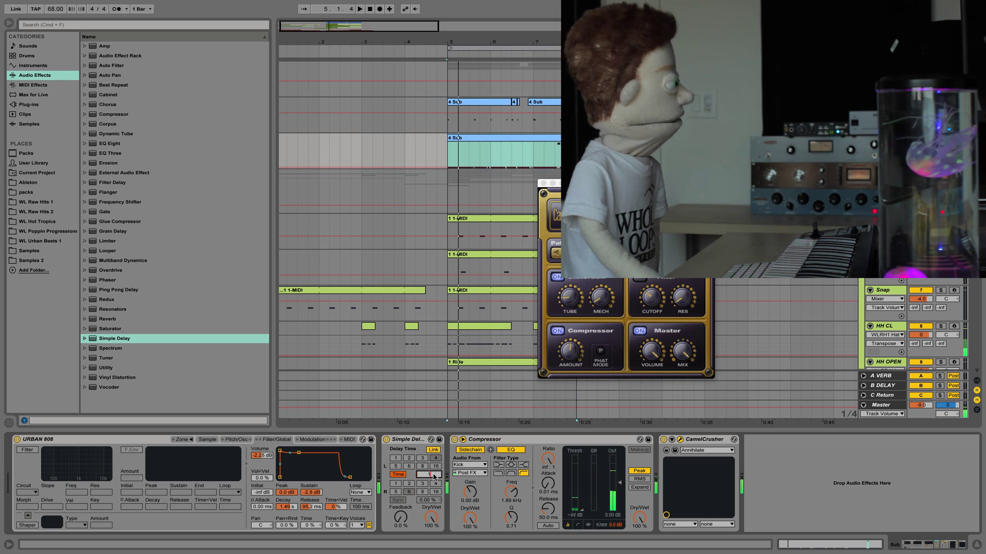
{"action": "key", "text": "space"}
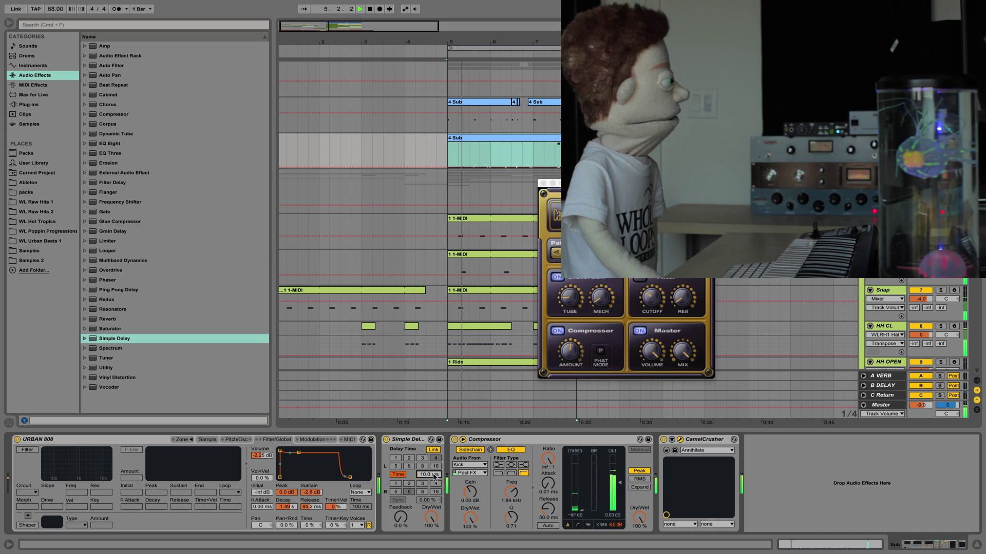
{"action": "key", "text": "space"}
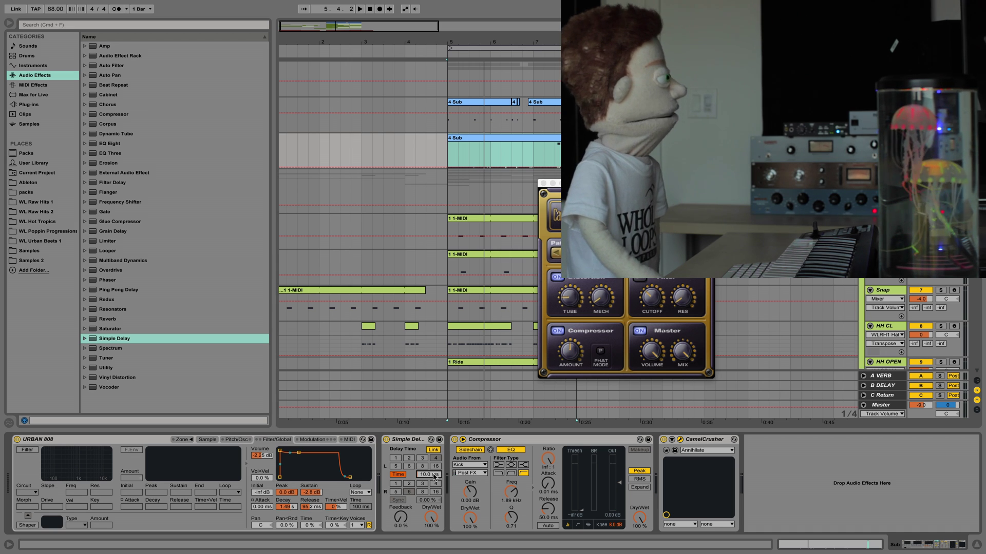
{"action": "key", "text": "space"}
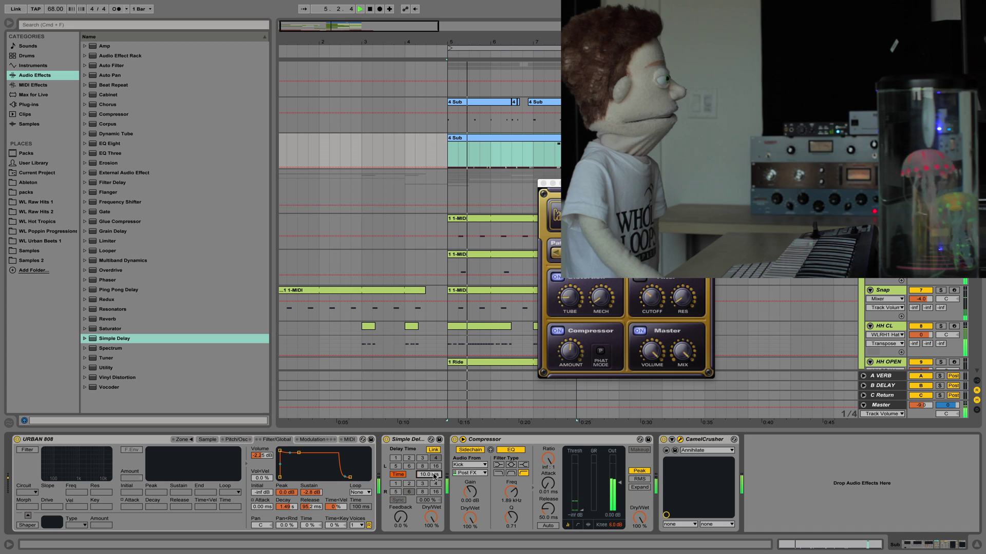
{"action": "key", "text": "space"}
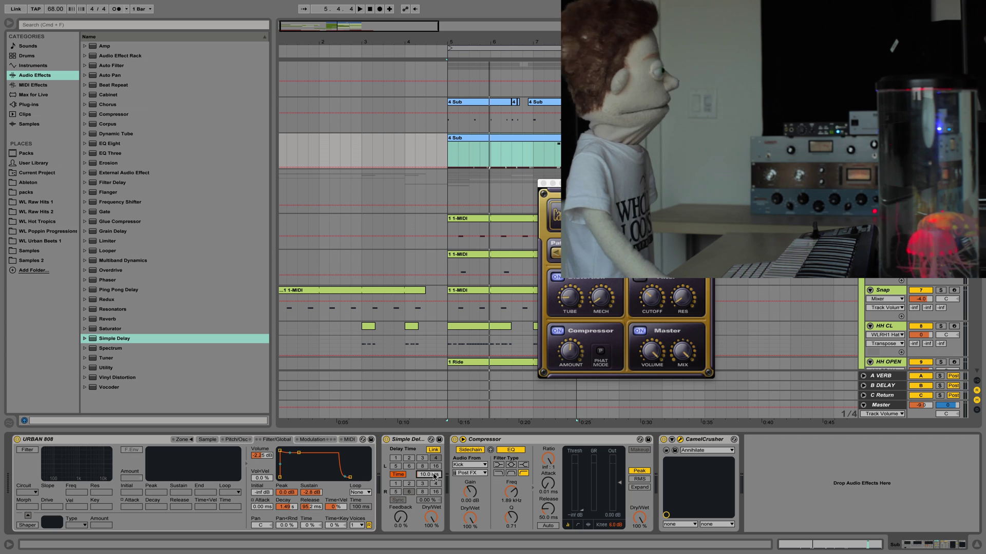
{"action": "left_click", "coordinate": [411, 440]}
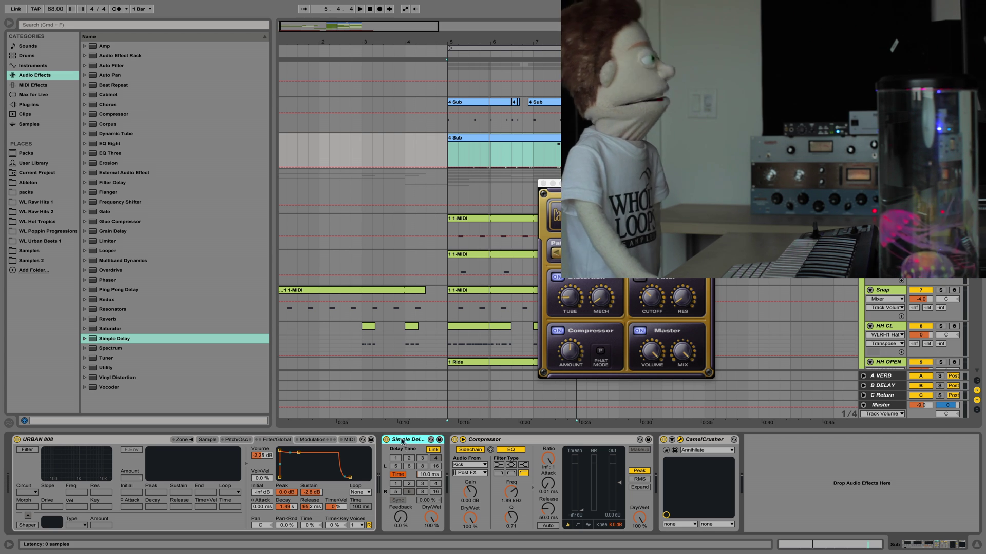
{"action": "key", "text": "space"}
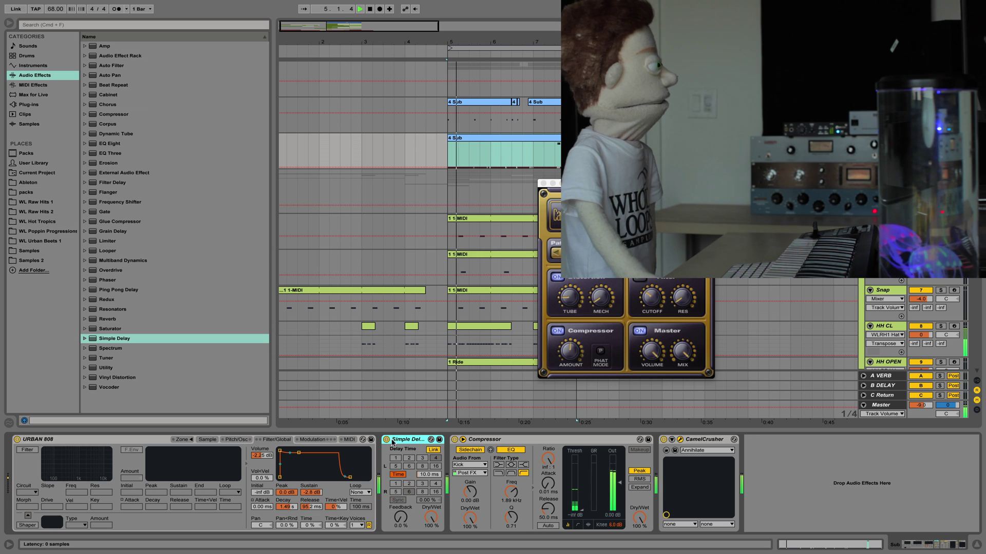
{"action": "left_click", "coordinate": [386, 439]}
{"action": "left_click", "coordinate": [386, 440]}
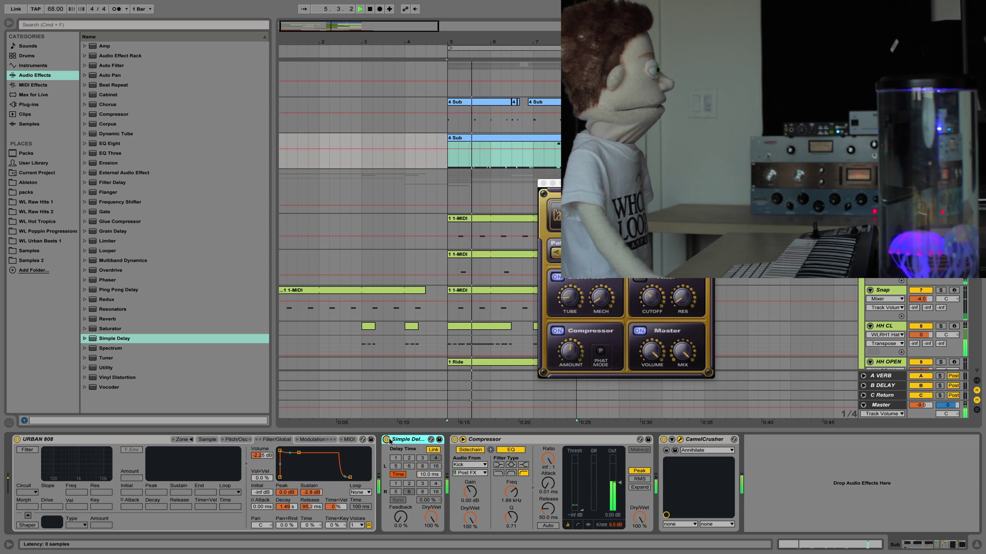
{"action": "key", "text": "space"}
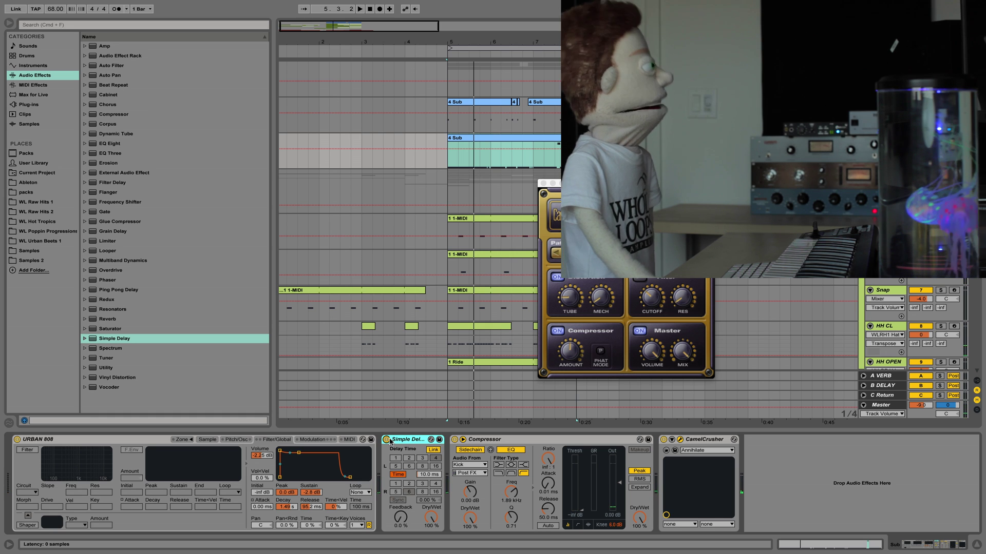